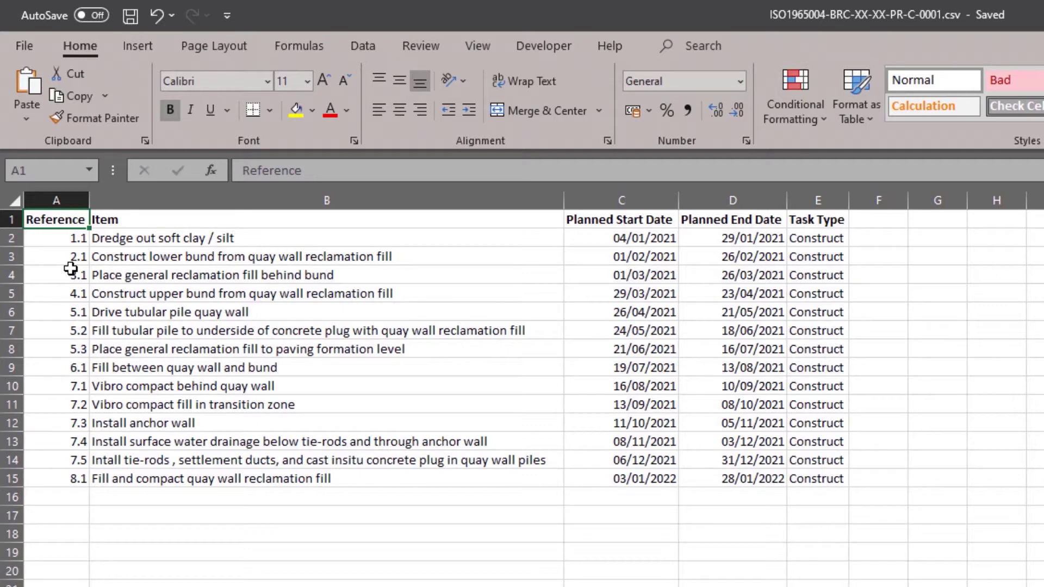
- Highlight columns A–E: Reference, Item, Planned Start Date, Planned End Date and Task Type
click(58, 199)
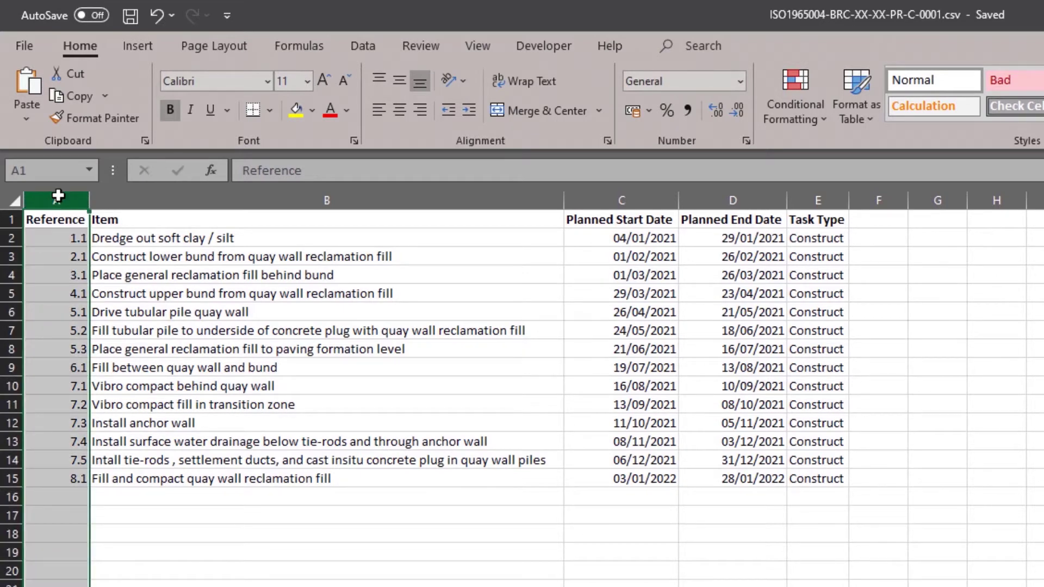
click(186, 203)
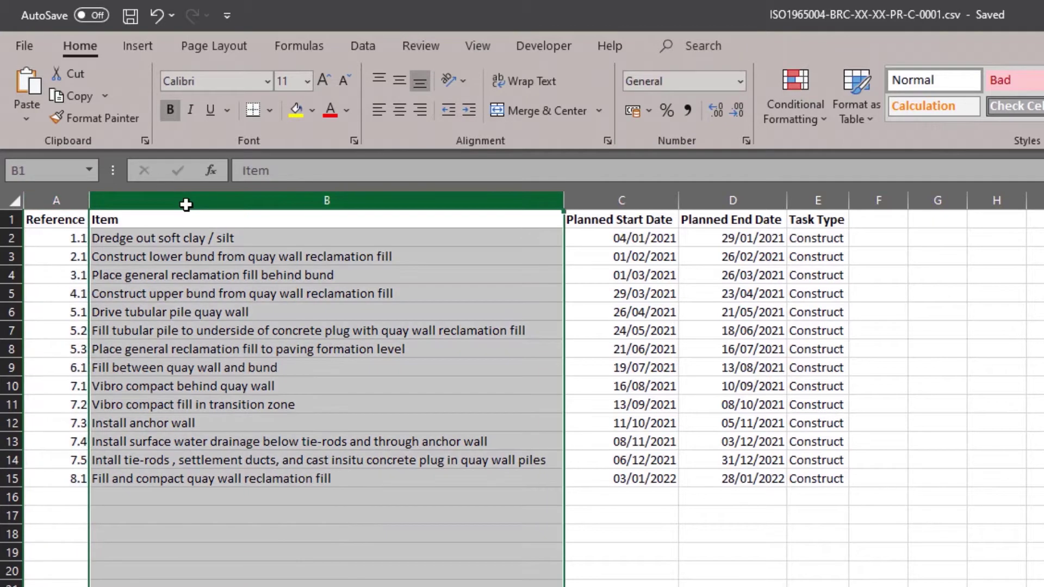
ctrl+click(601, 197)
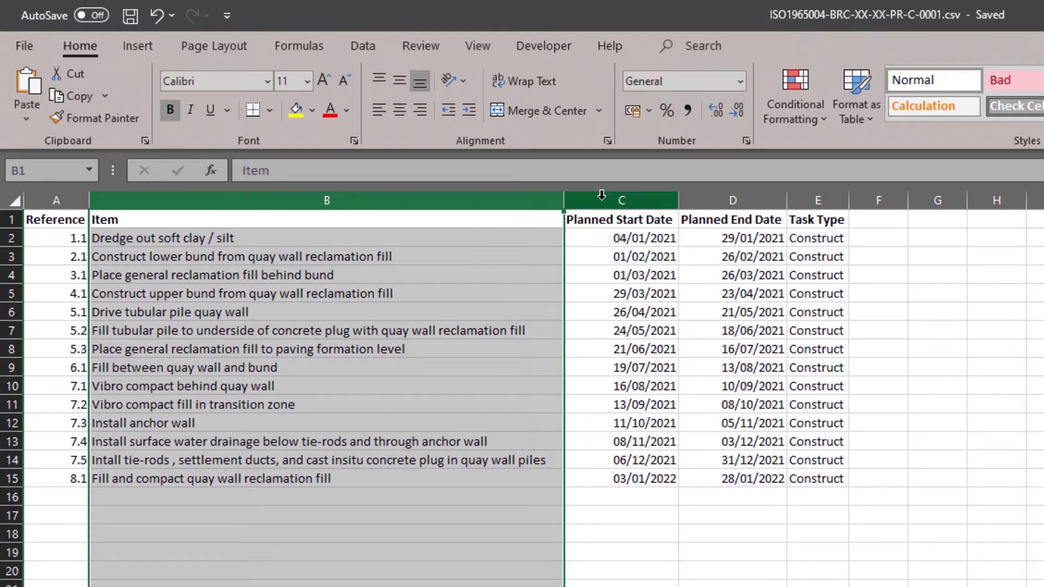
click(602, 198)
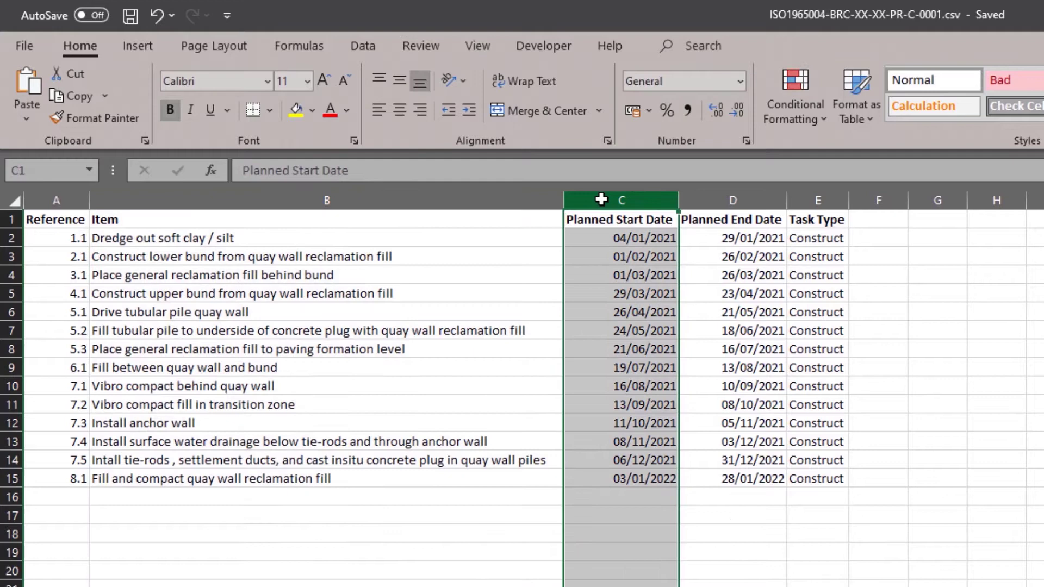
click(716, 200)
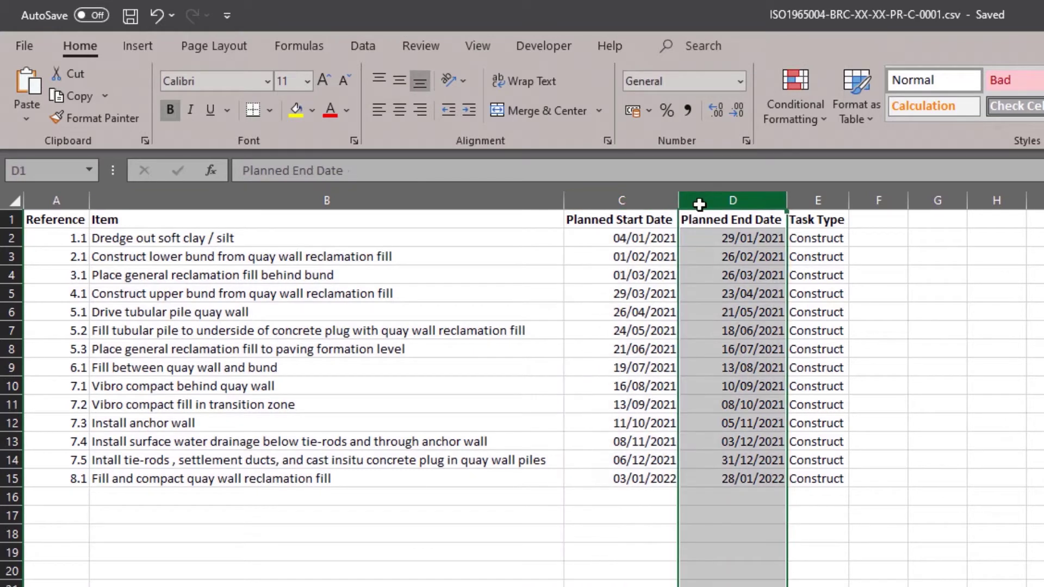
click(805, 201)
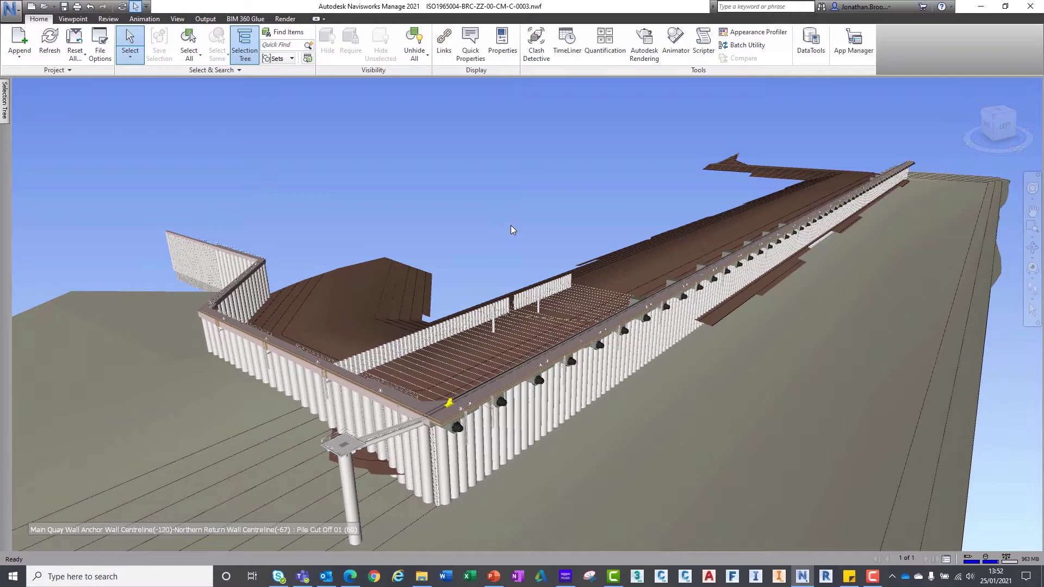
- Add a CSV Import data source from TimeLiner's Data Sources tab
click(561, 56)
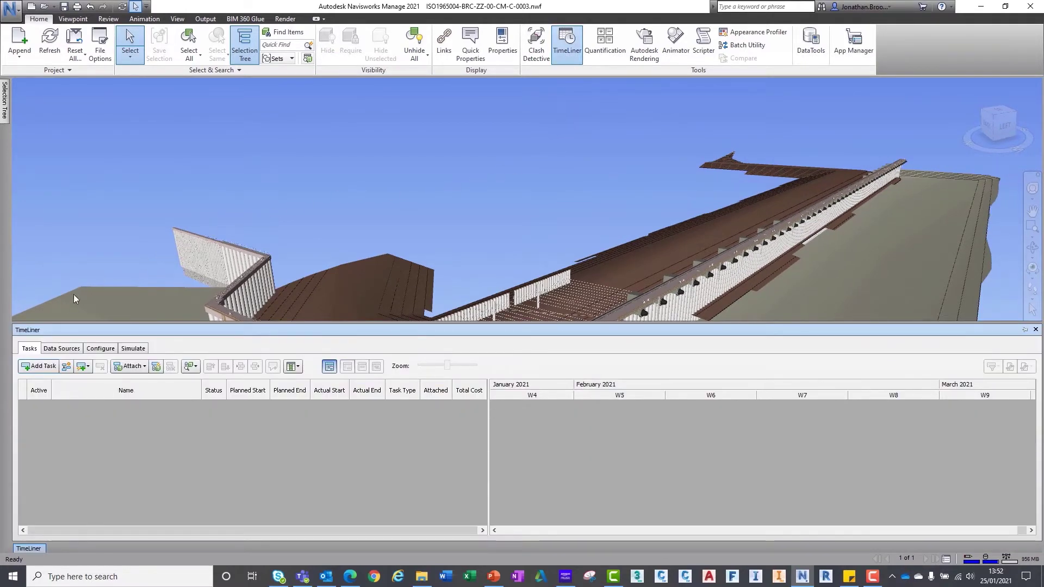
click(58, 349)
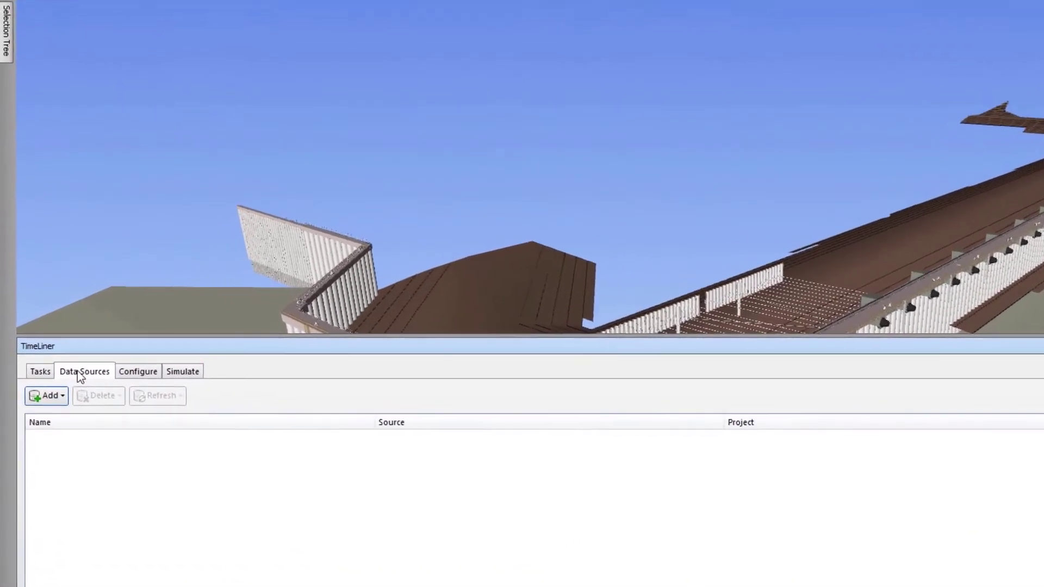
click(62, 401)
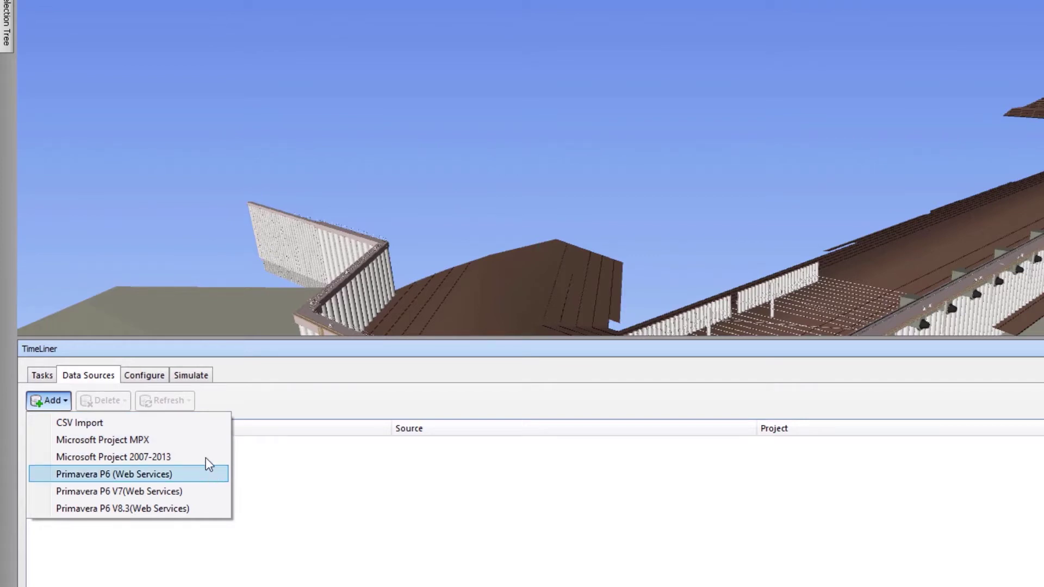
click(203, 423)
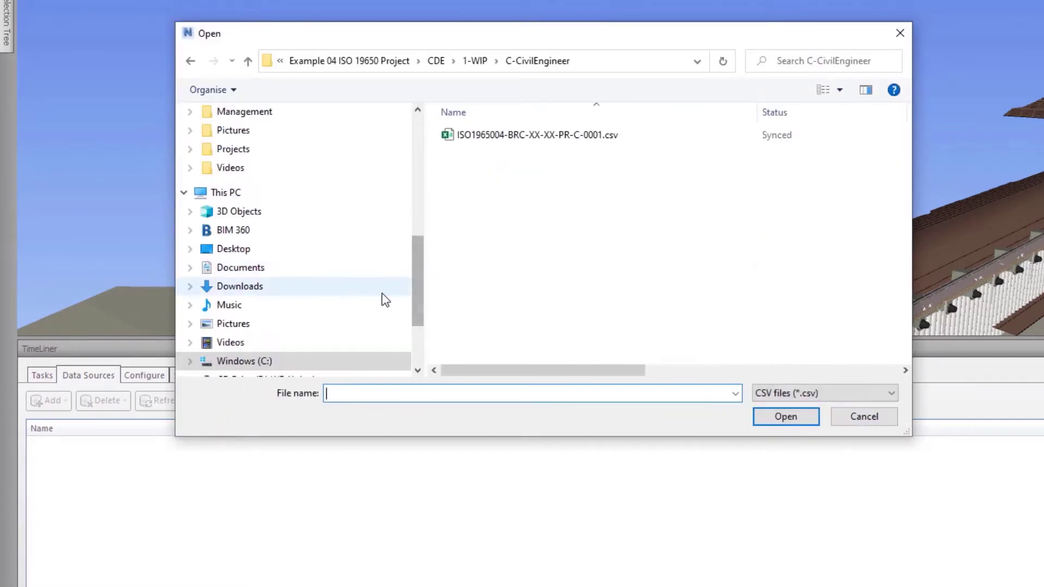
- Select ISO1965004-BRC-XX-XX-PR-C-0001.csv in the C-CivilEngineer folder and open it
click(551, 137)
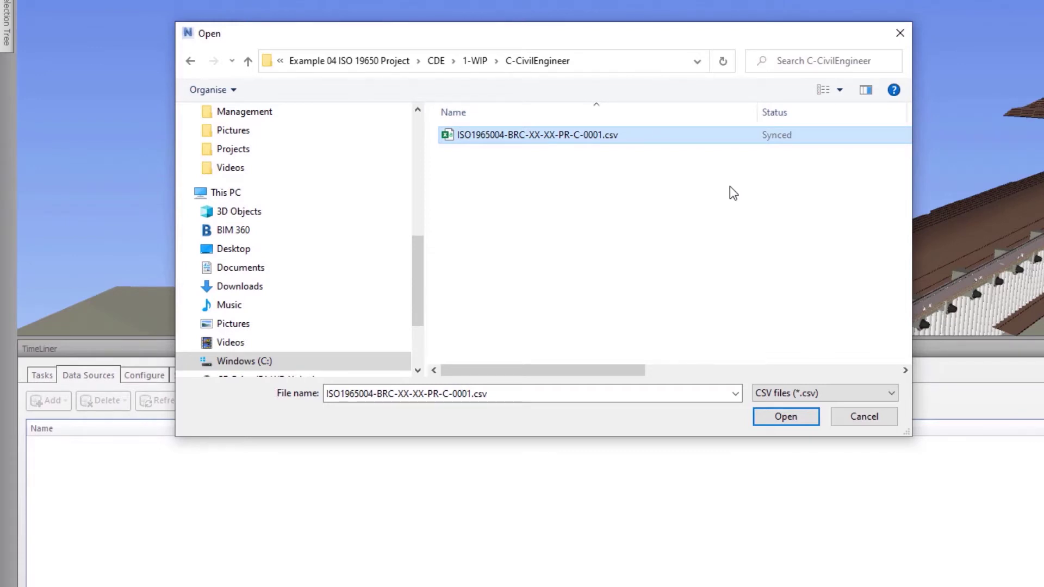
click(783, 418)
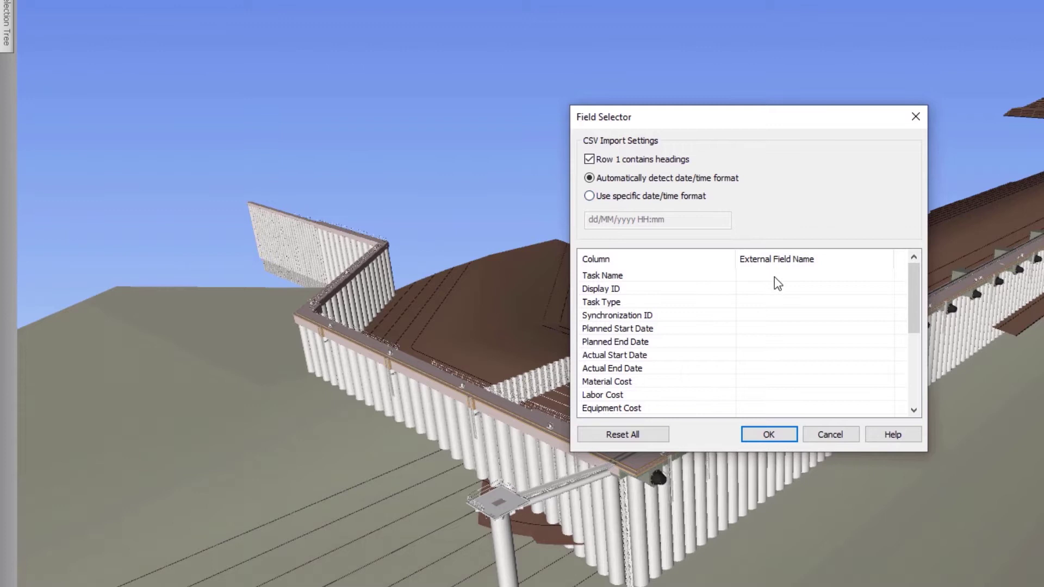
- Map Task Name to Item, Display ID to Reference, and Task Type to Task Type
click(794, 279)
click(796, 280)
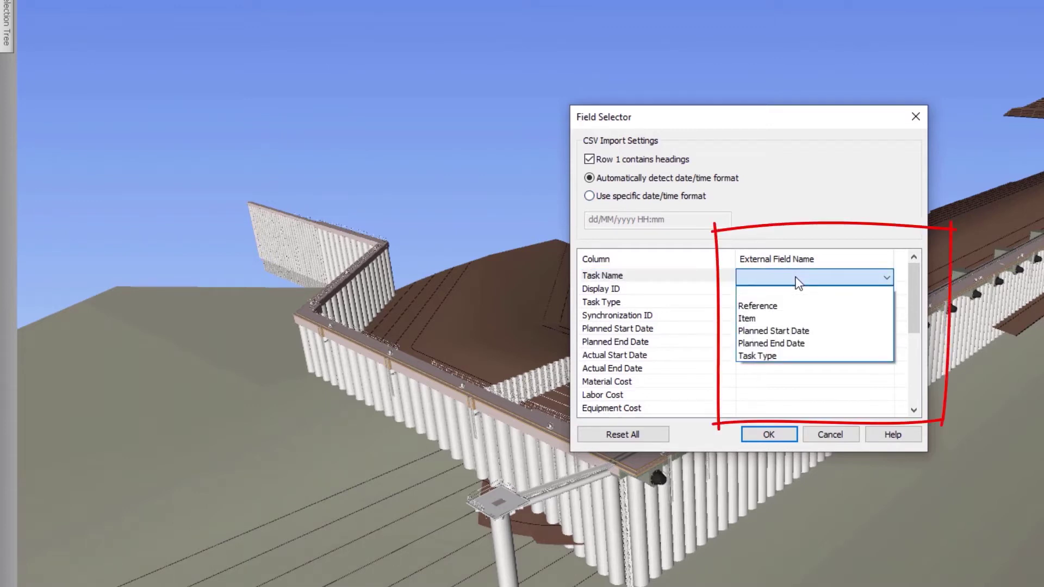
click(782, 320)
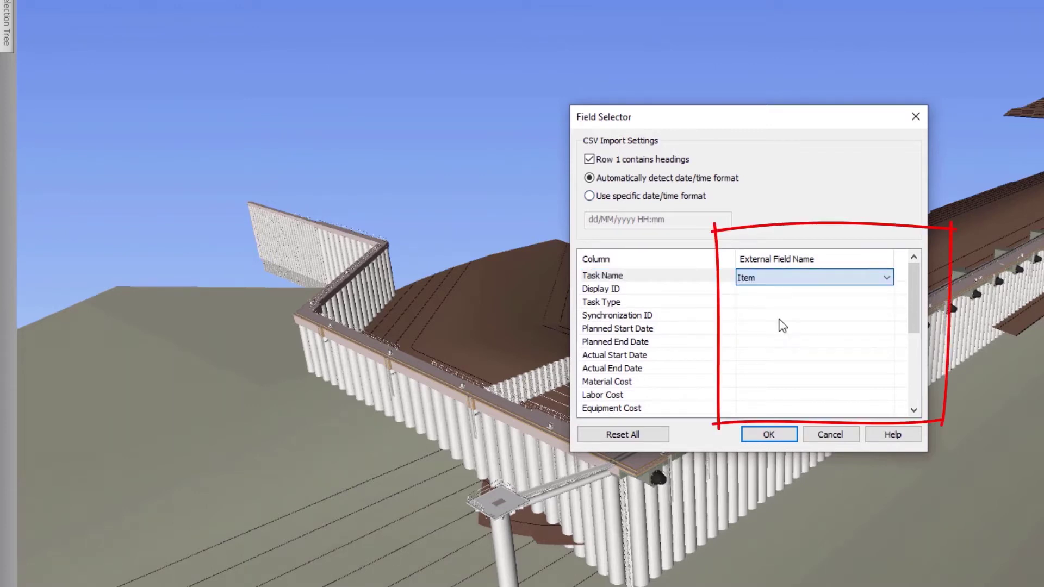
click(793, 292)
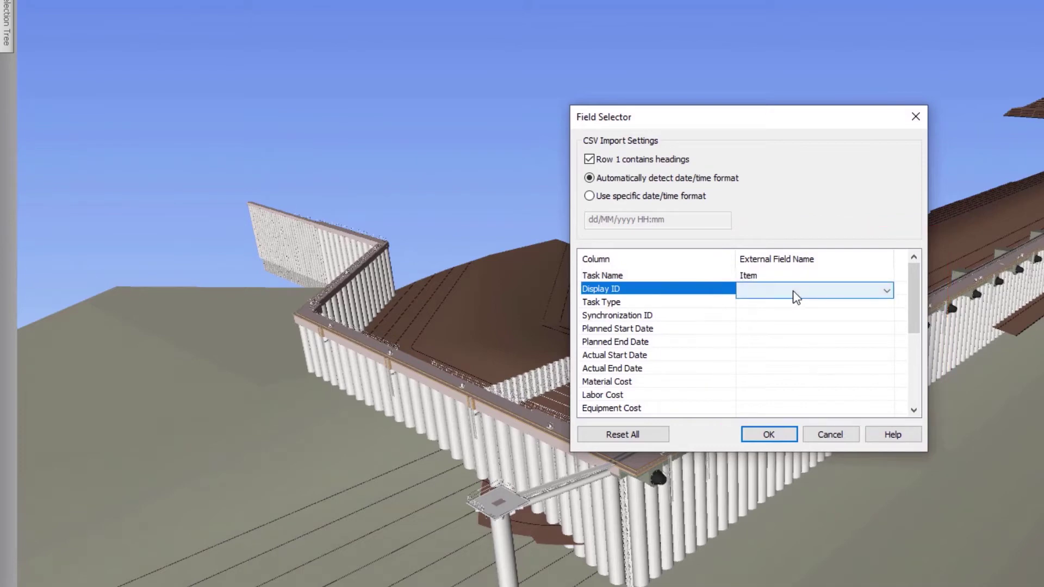
click(793, 291)
click(804, 315)
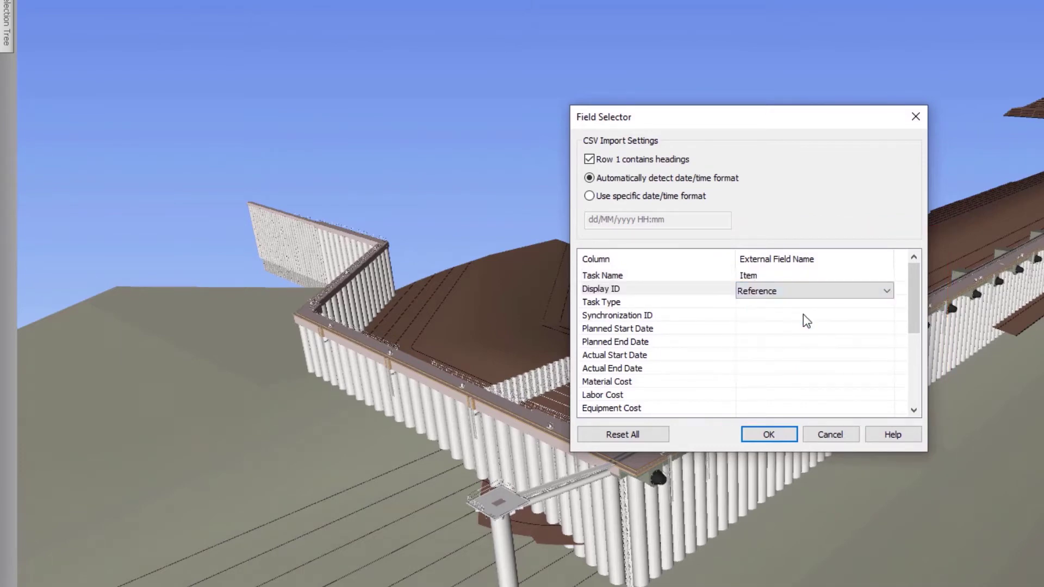
click(766, 304)
click(772, 305)
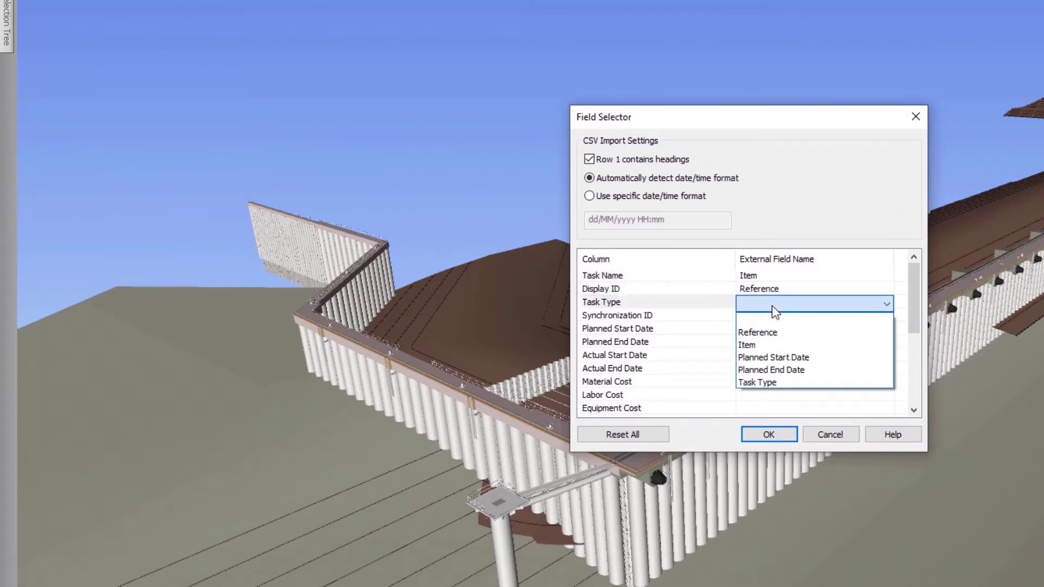
click(790, 383)
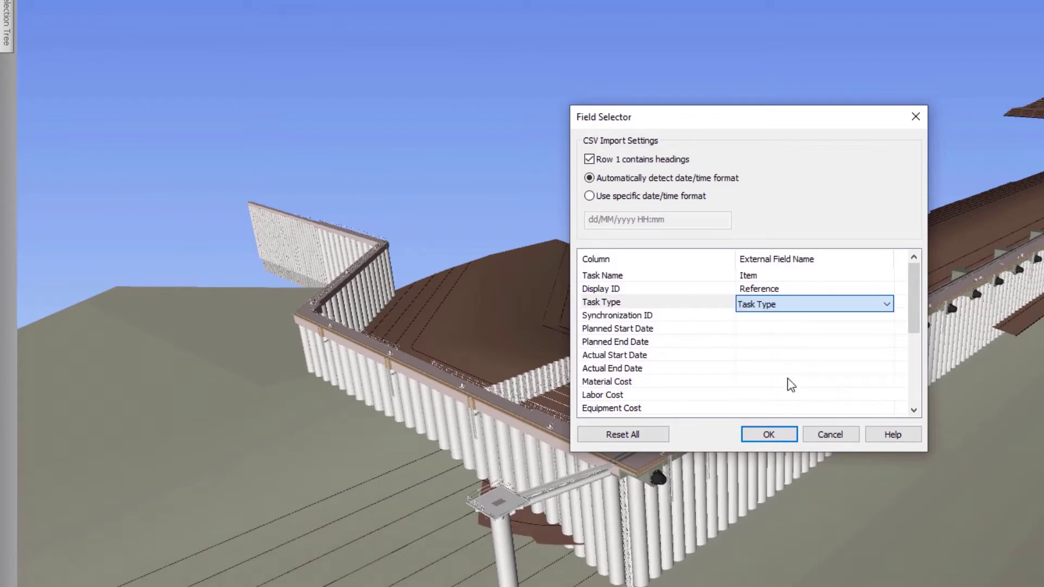
- Map Synchronization ID to Reference and the planned start and end dates to their columns, then confirm
click(793, 317)
click(793, 317)
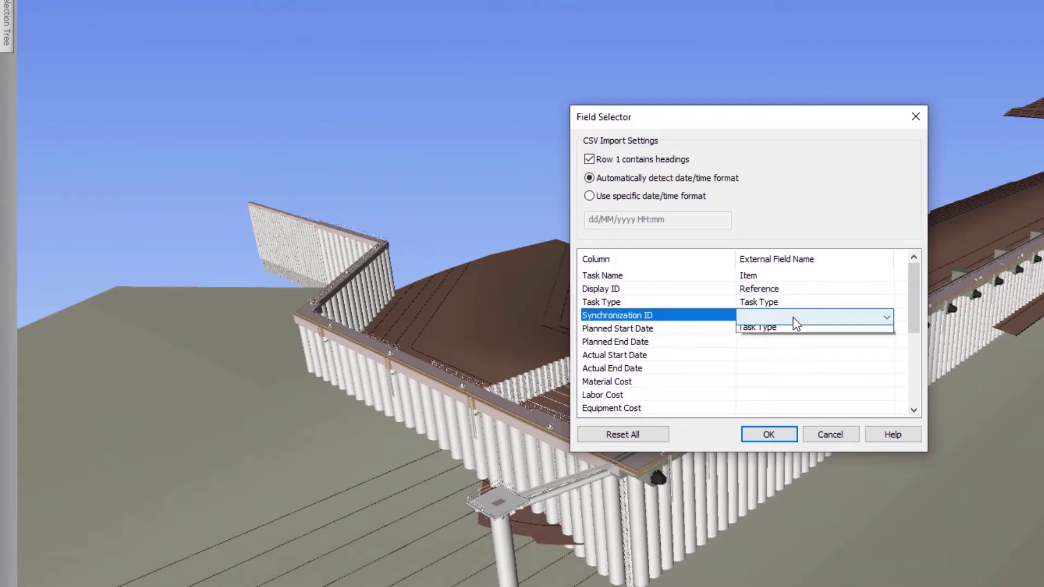
click(795, 348)
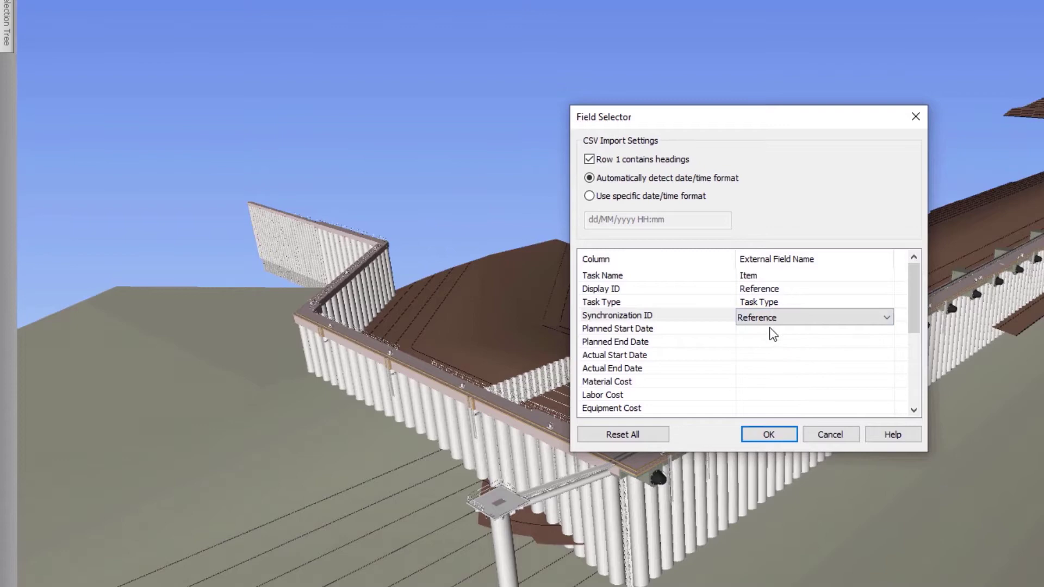
click(772, 330)
click(780, 331)
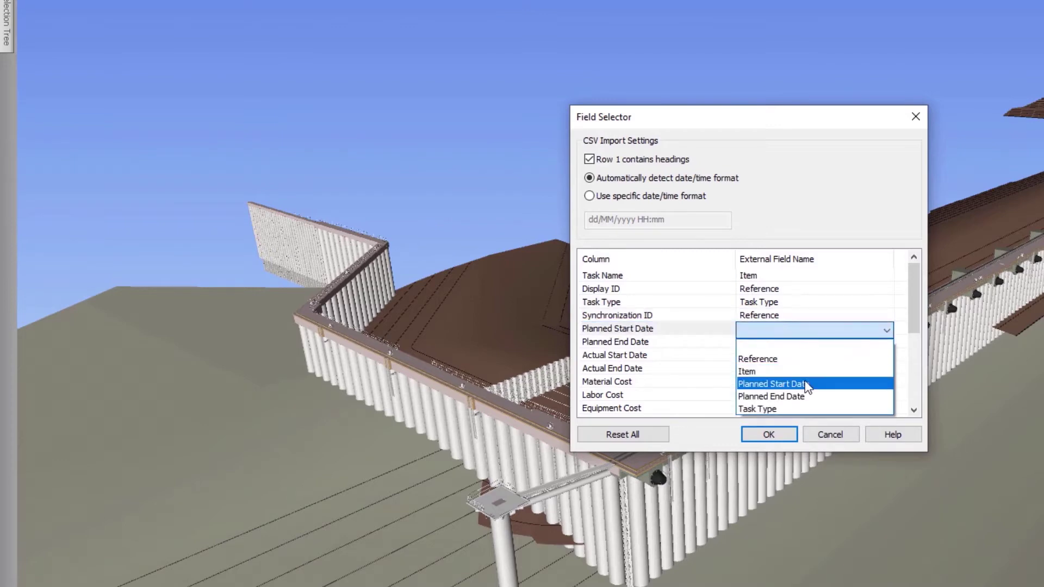
click(807, 385)
click(791, 345)
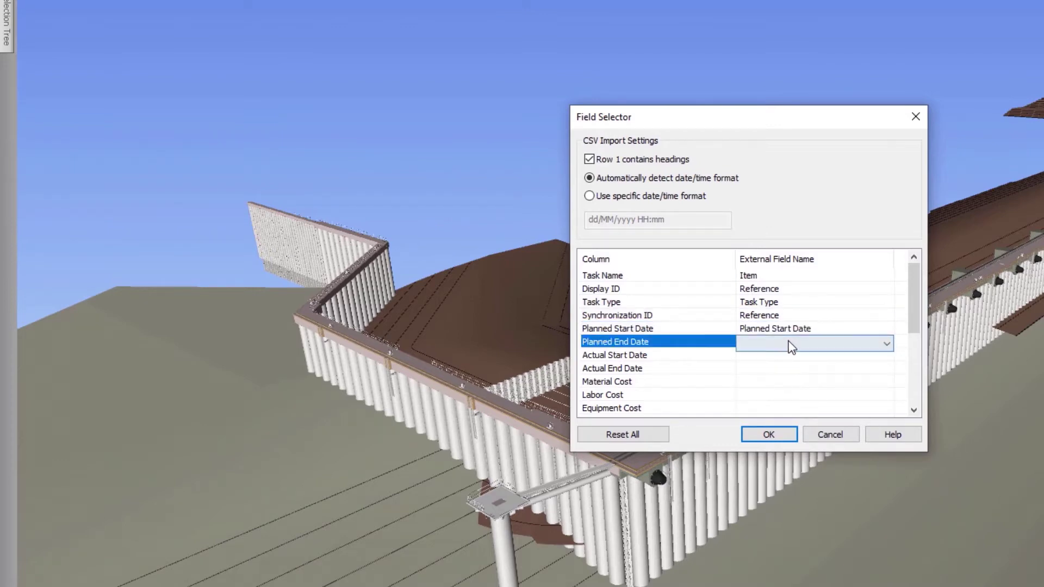
click(792, 347)
click(799, 410)
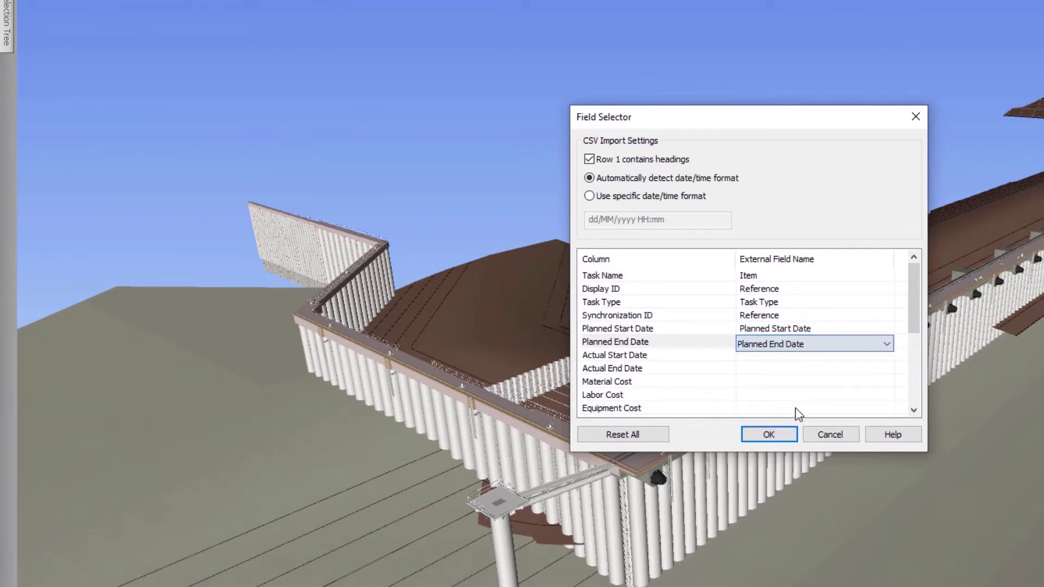
click(769, 435)
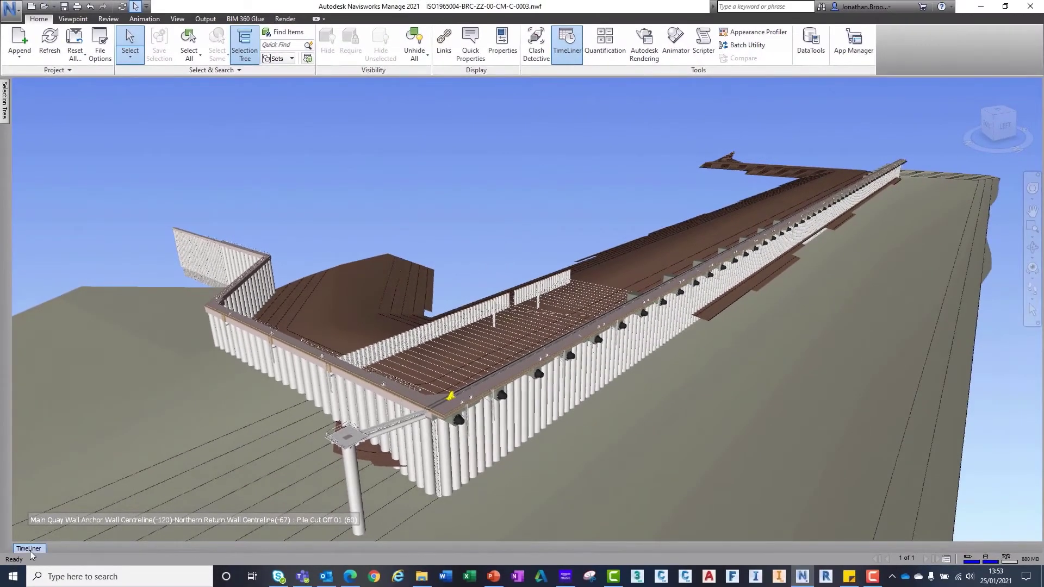
- Rebuild the task hierarchy from New Data Source and view the imported tasks
click(30, 550)
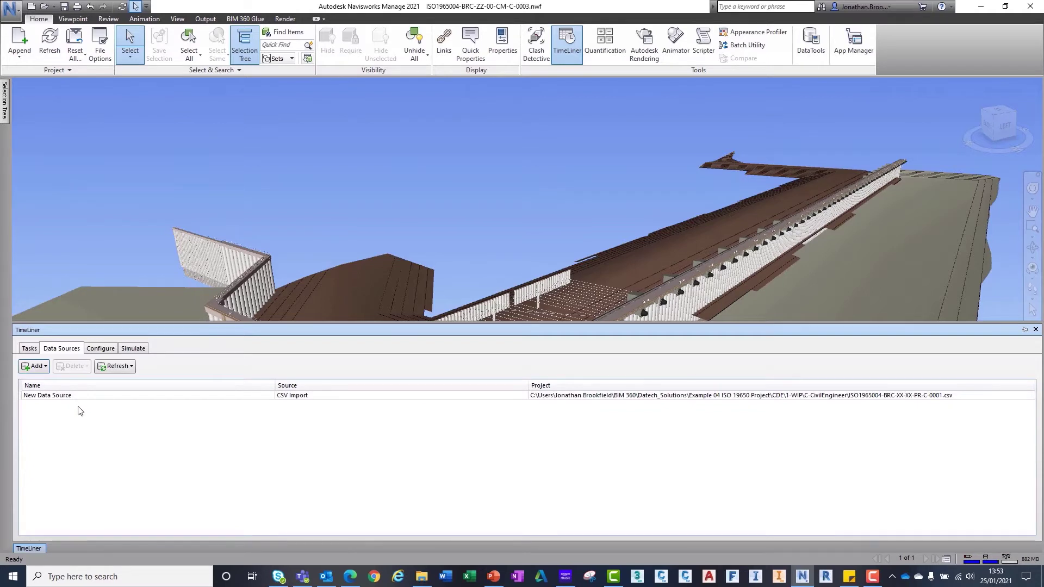
click(75, 397)
right_click(75, 397)
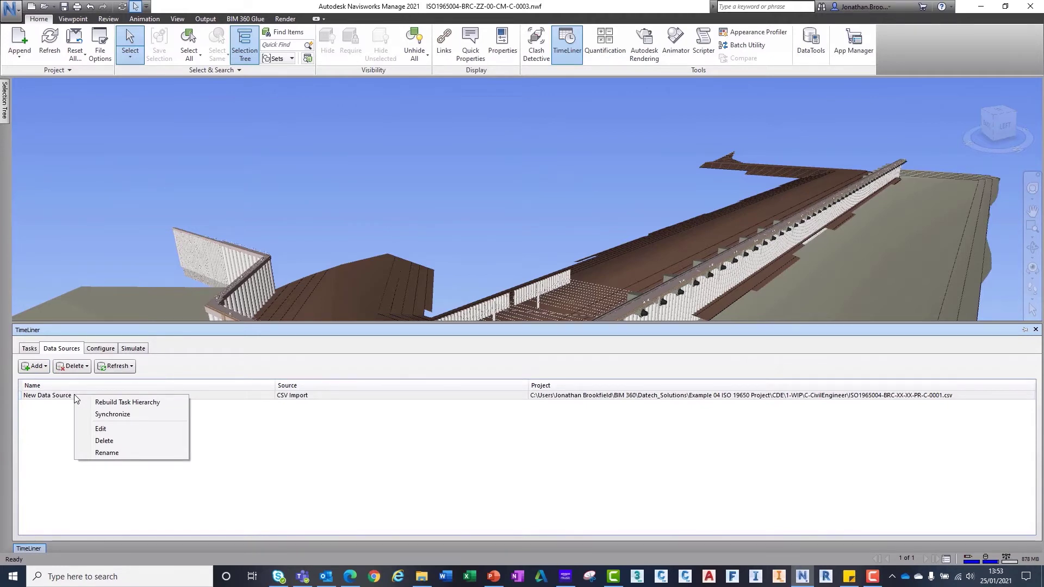
click(118, 402)
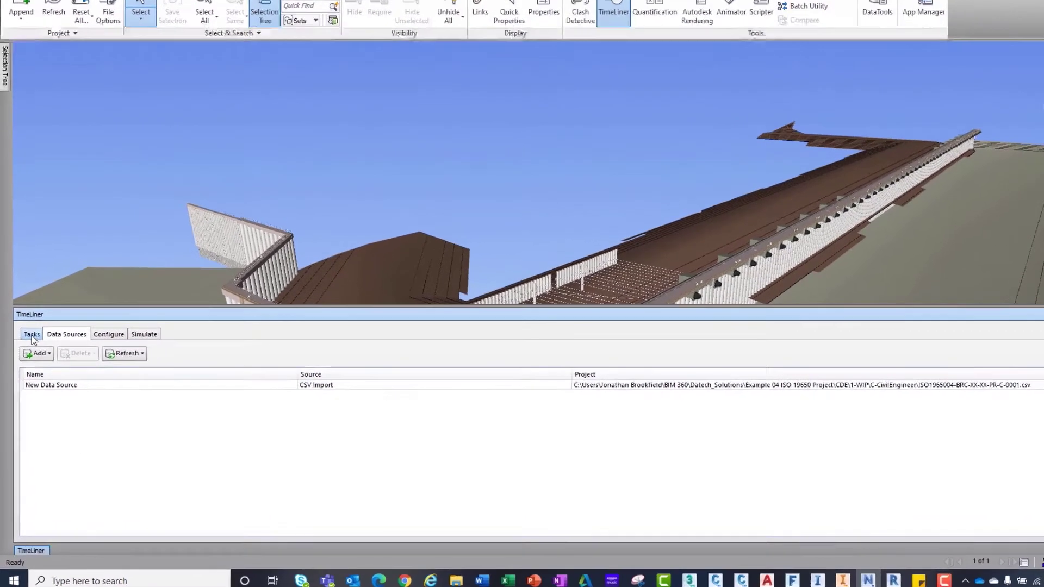
click(30, 348)
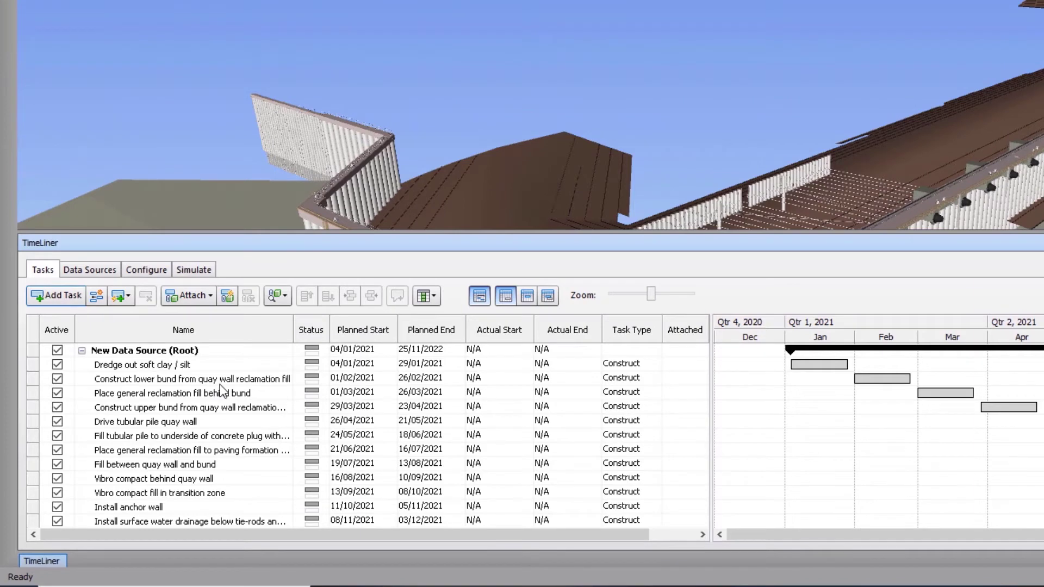
- Select the Dredge out soft clay / silt task and scroll through the Tasks grid columns
click(218, 366)
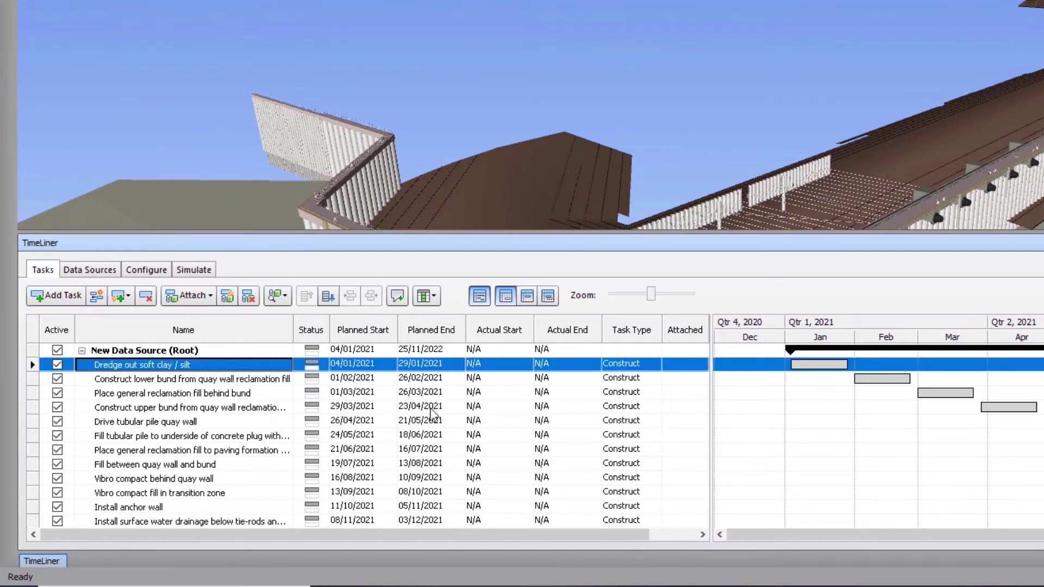
mouse_move(608, 533)
mouse_down()
mouse_move(667, 539)
mouse_move(616, 534)
mouse_up()
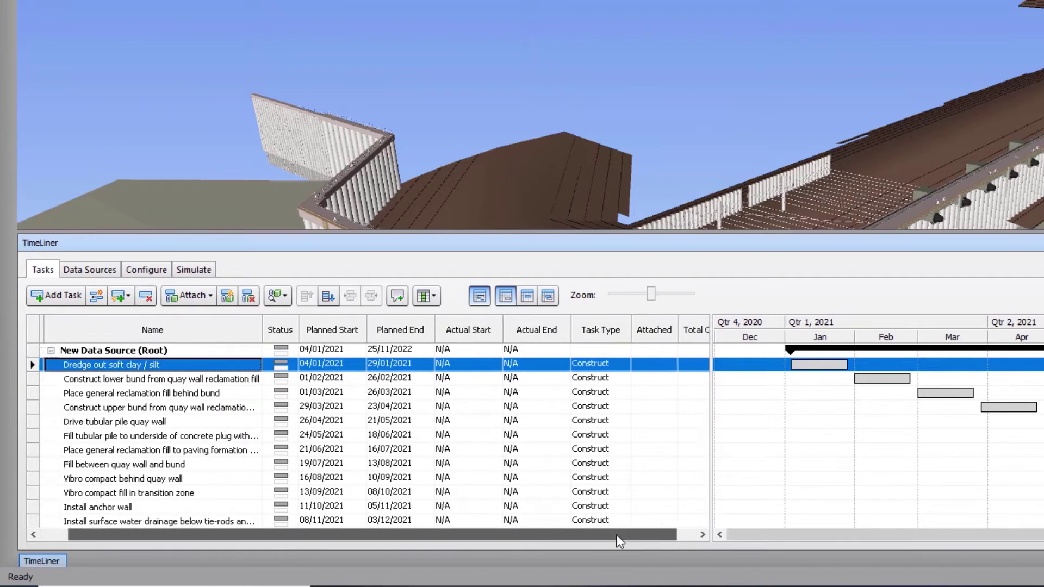
scroll(221, 422, down, 3)
scroll(222, 424, down, 2)
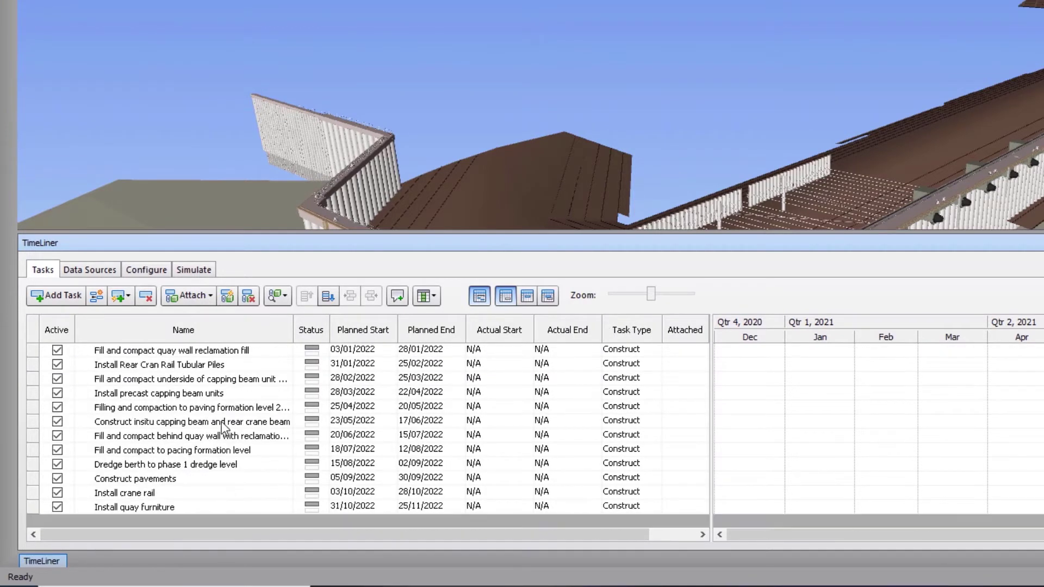
scroll(221, 425, up, 5)
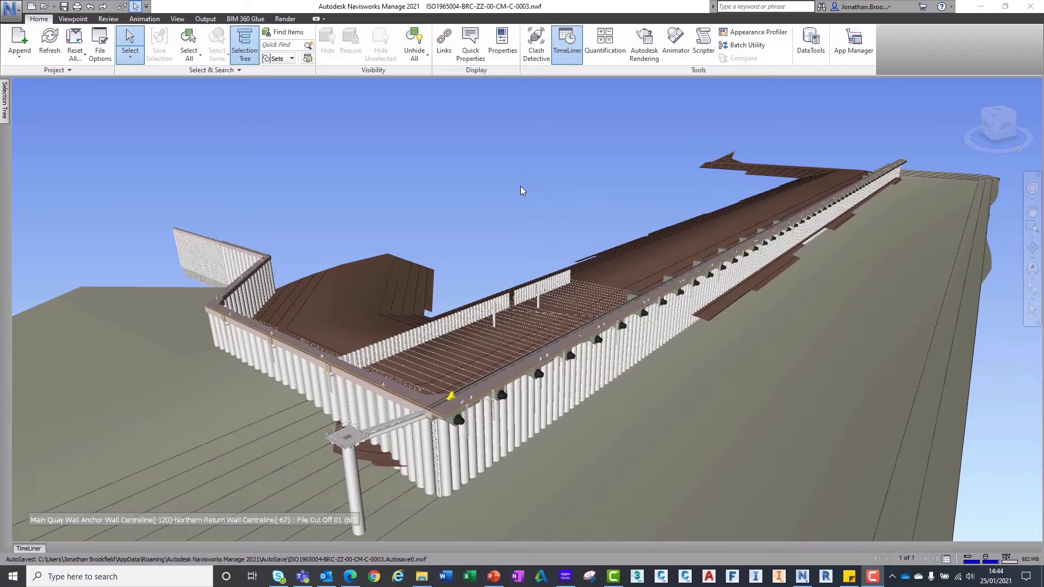
- Open the TimeLiner Choose Columns dialog and tick Display ID
click(27, 548)
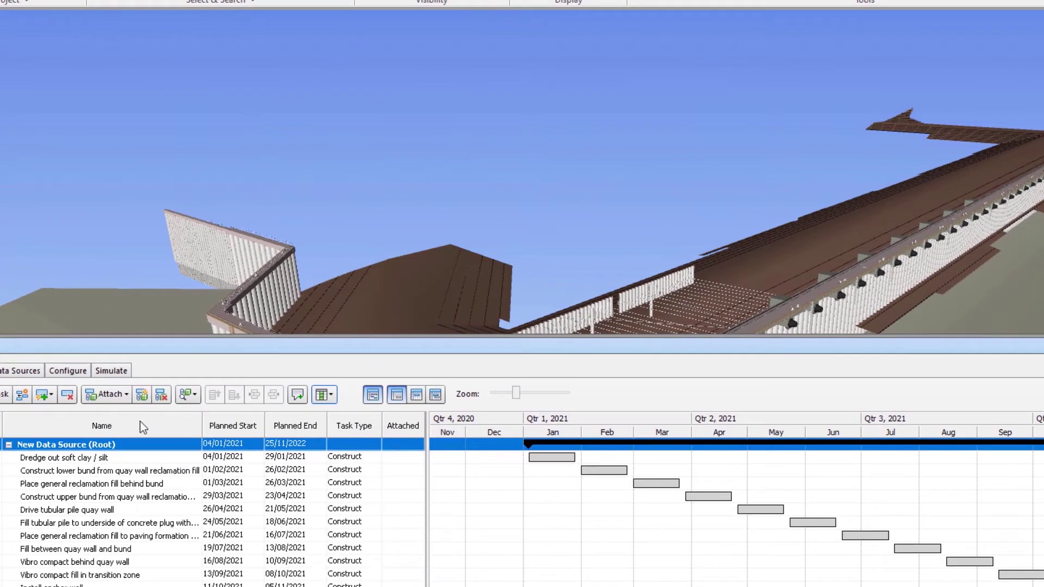
click(330, 396)
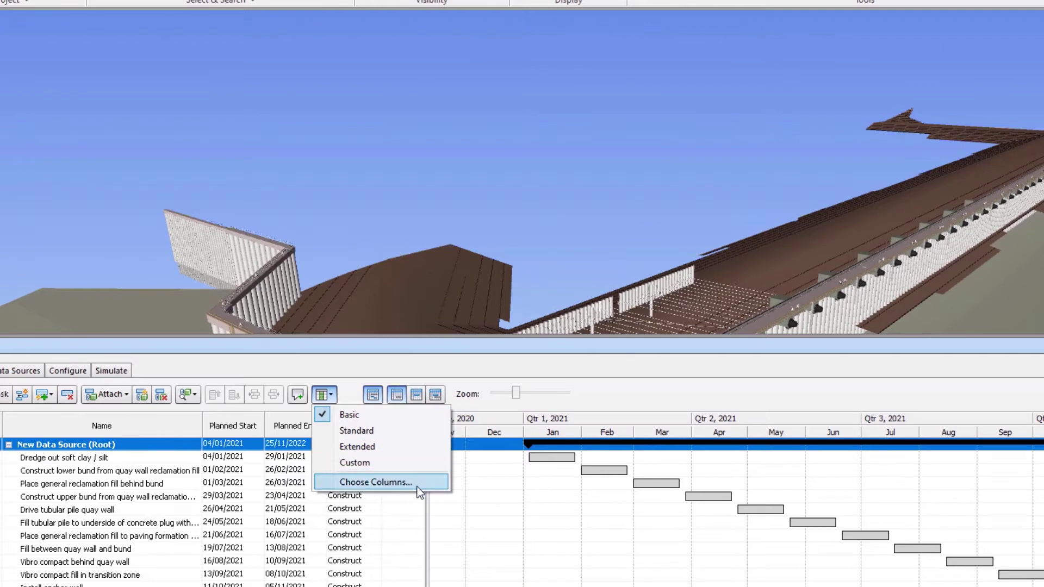
click(381, 482)
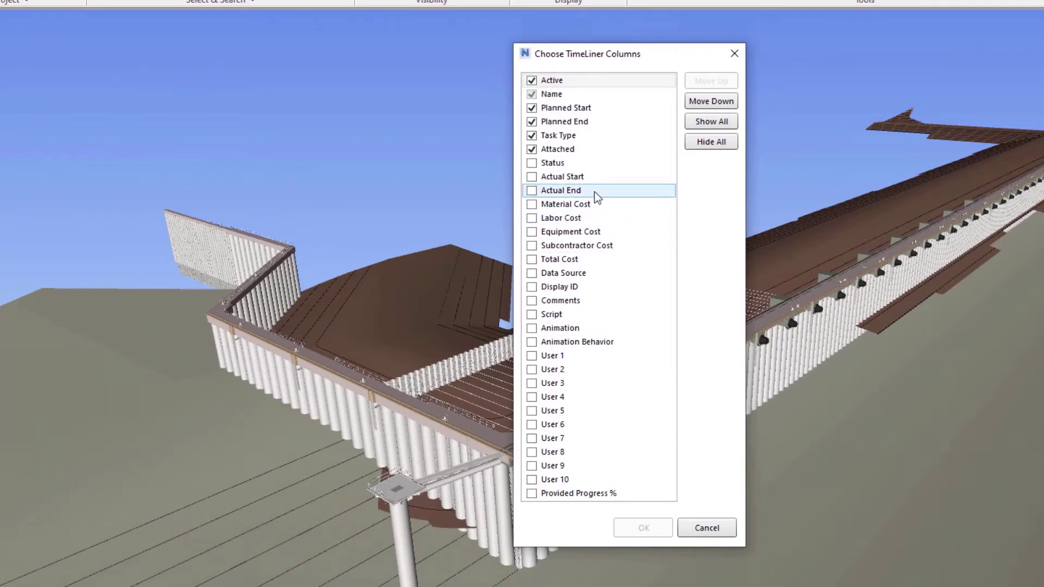
click(603, 287)
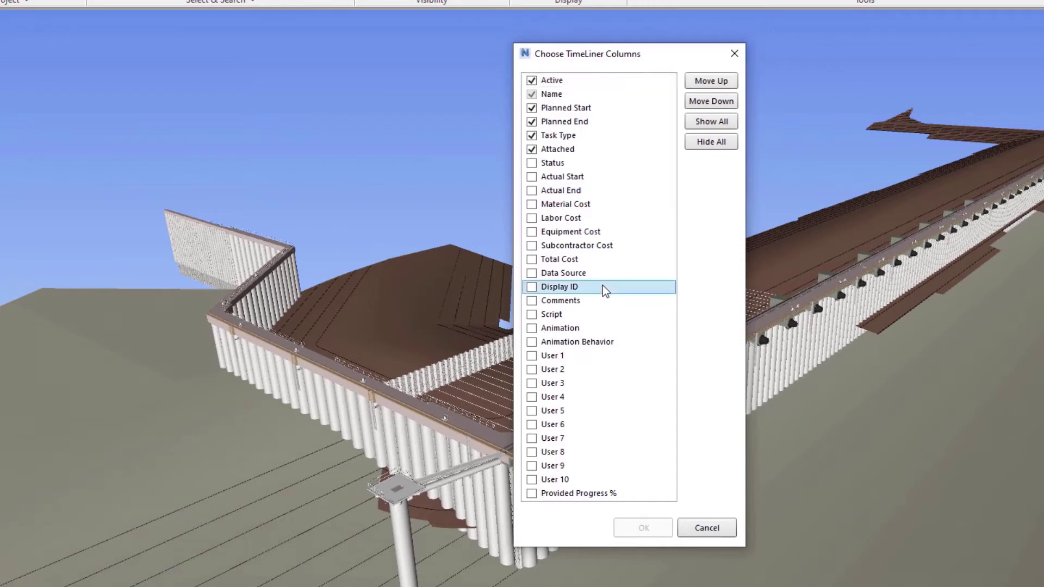
click(536, 287)
- Move Display ID up to just below Active and apply the column layout
click(714, 83)
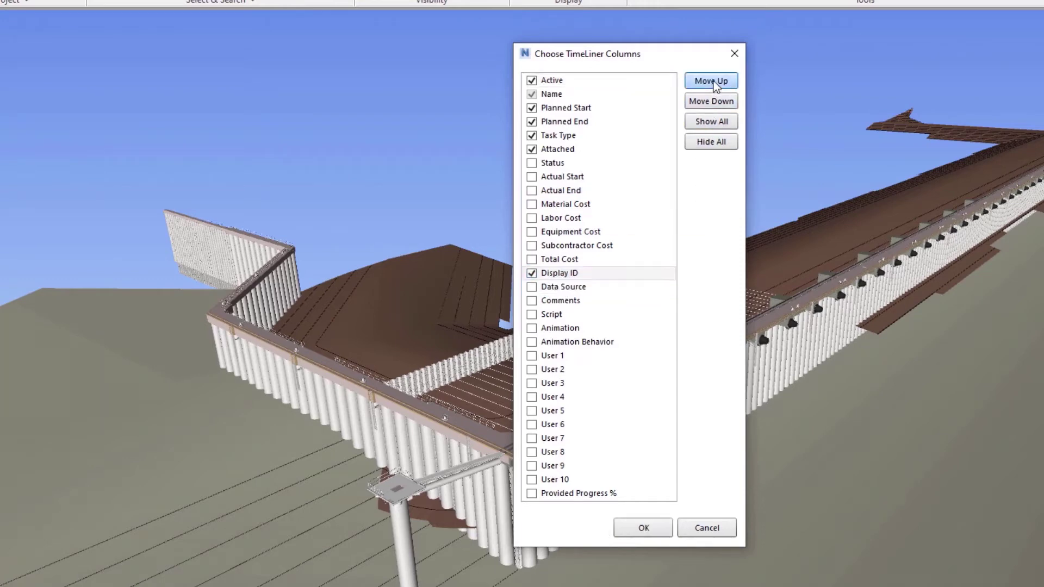
double_click(713, 83)
double_click(713, 83)
double_click(714, 83)
triple_click(714, 83)
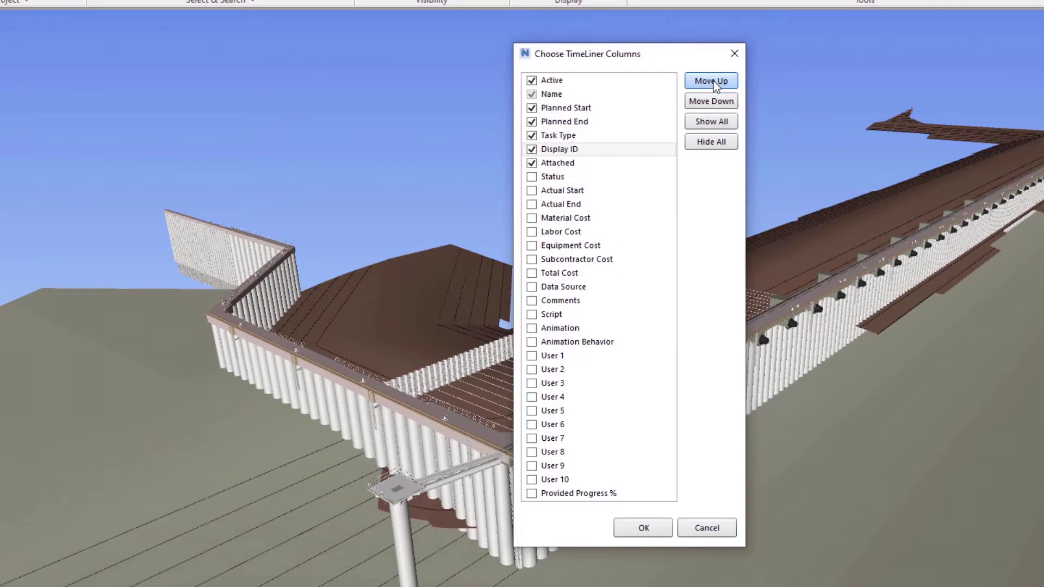
double_click(714, 82)
double_click(714, 82)
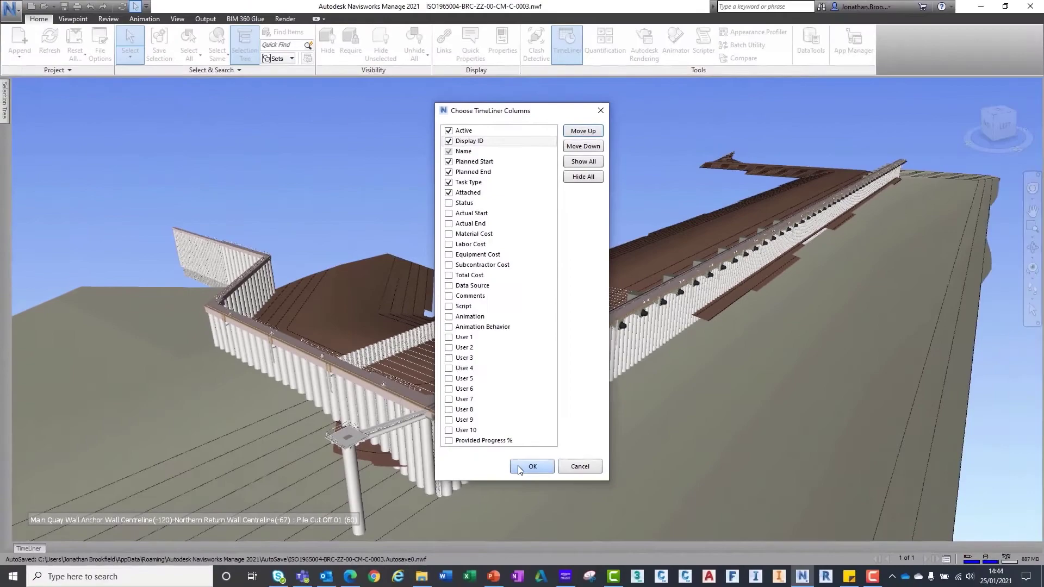
click(559, 492)
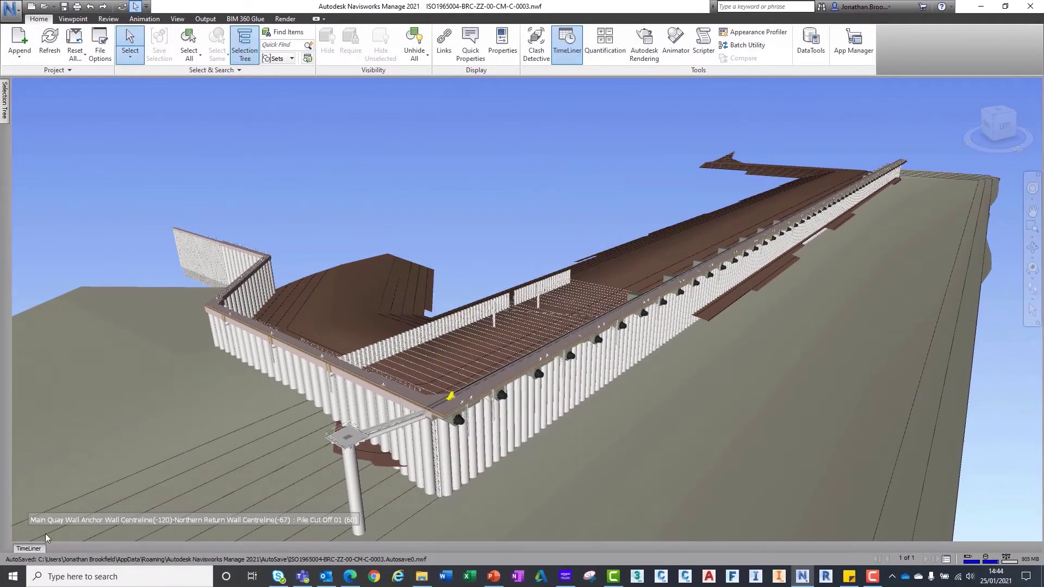
- Select the Dredge out soft clay / silt task in TimeLiner, then bring the CSV up in Excel
click(28, 548)
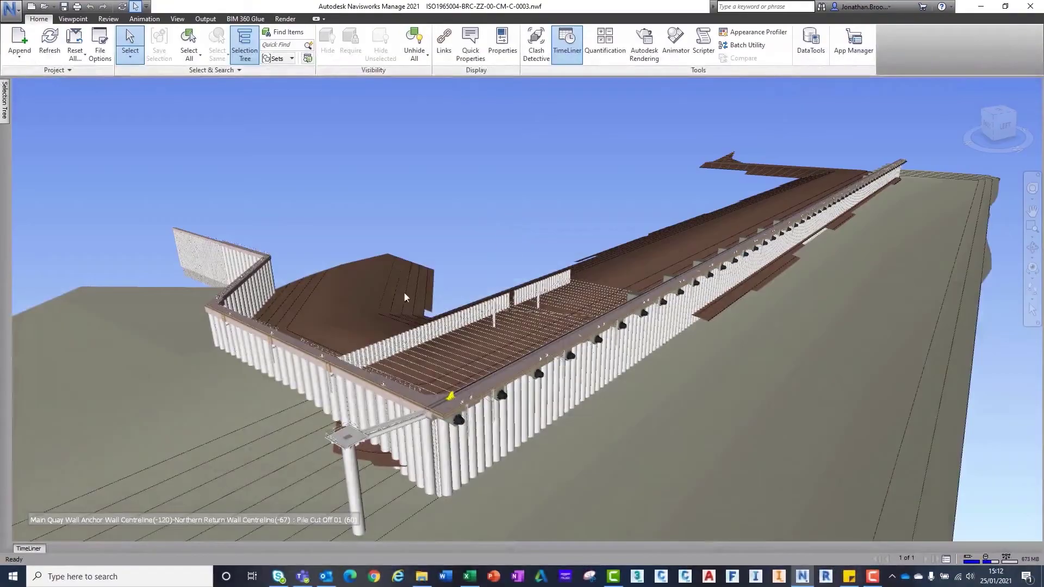
click(38, 547)
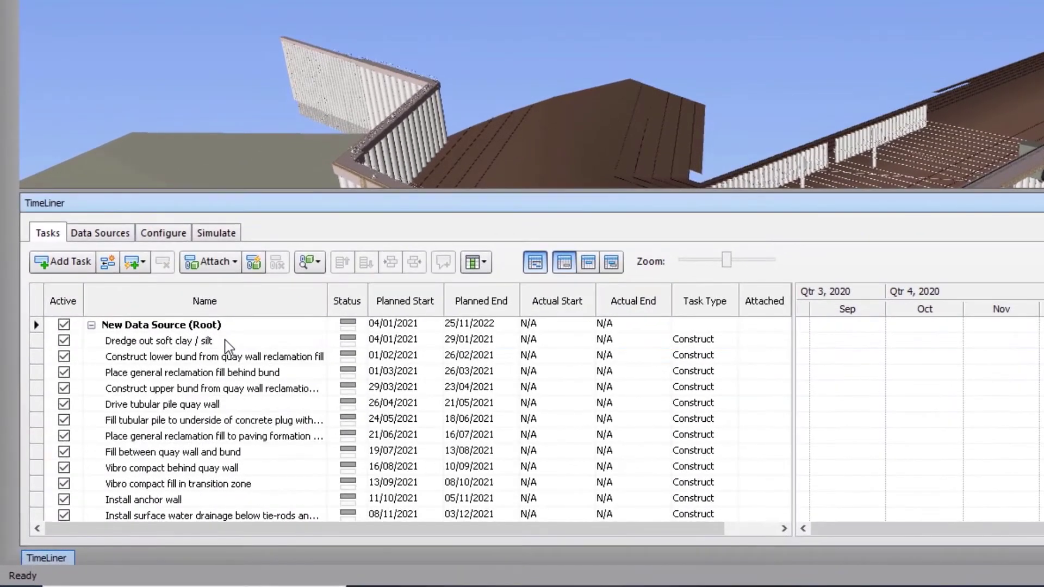
click(227, 342)
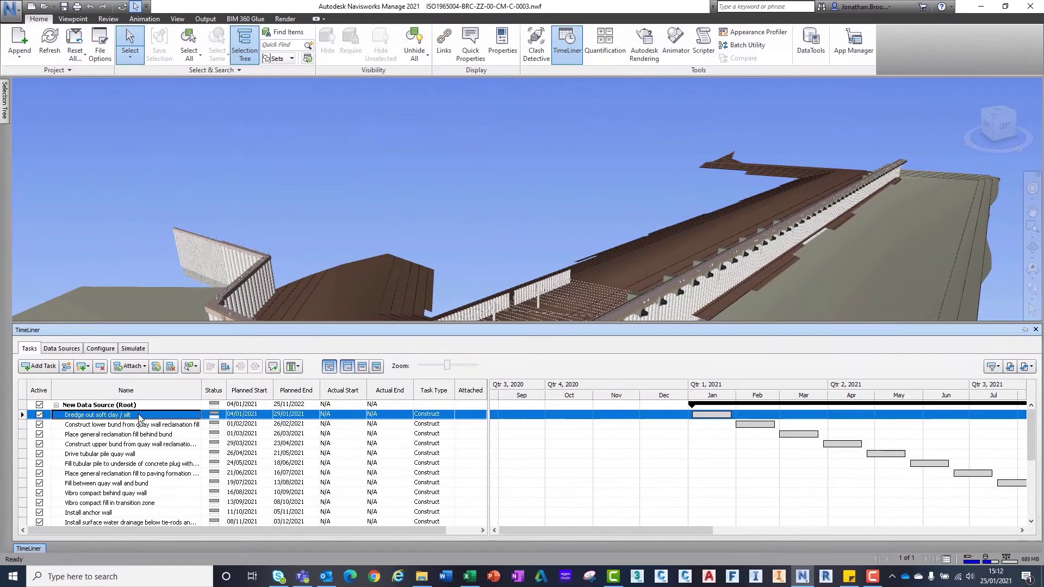
click(471, 577)
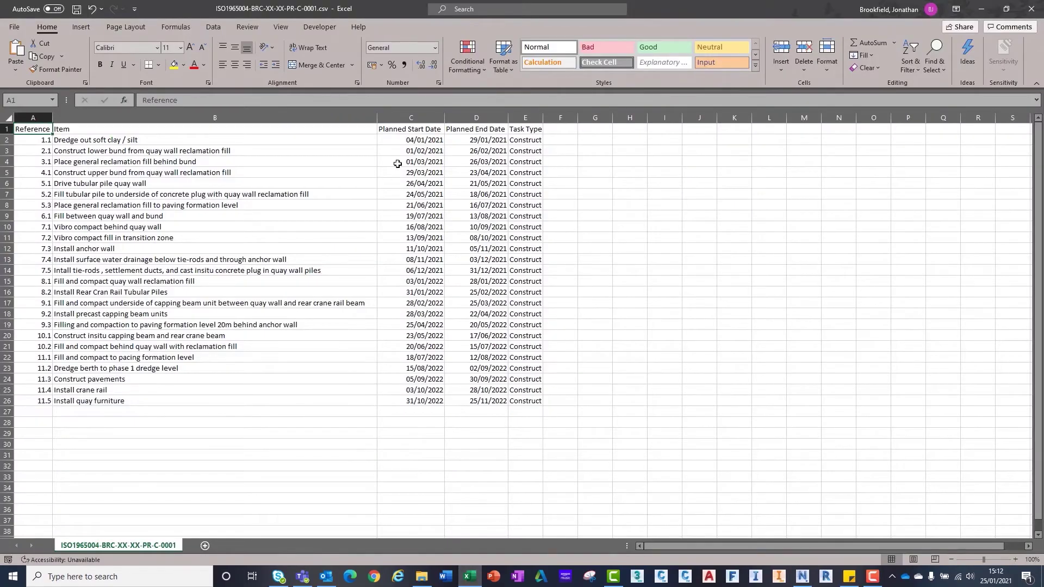
- Change cell C2's planned start date to 11/01/2021 and save the CSV
click(412, 141)
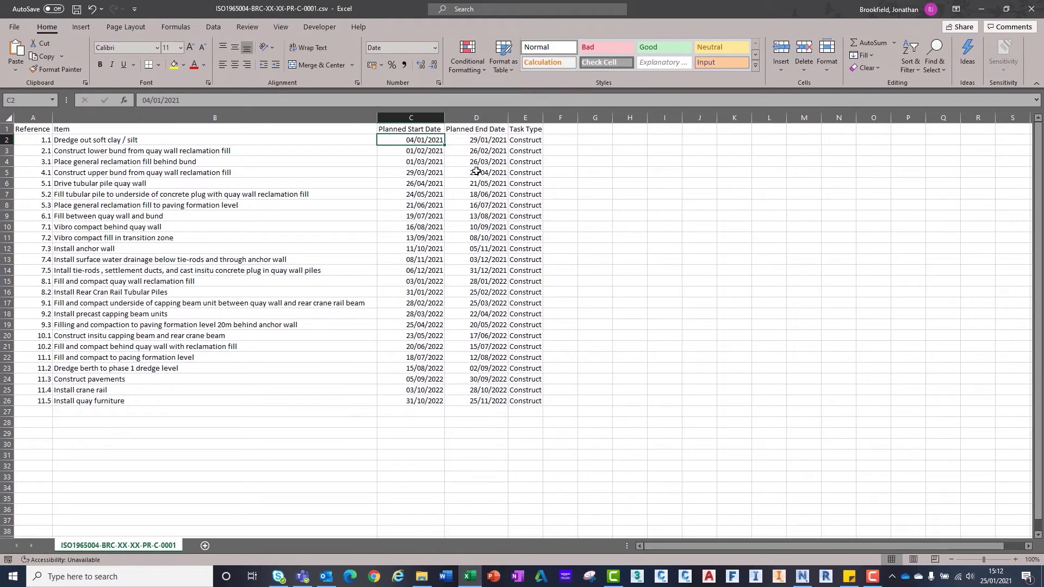
text(11/01/202)
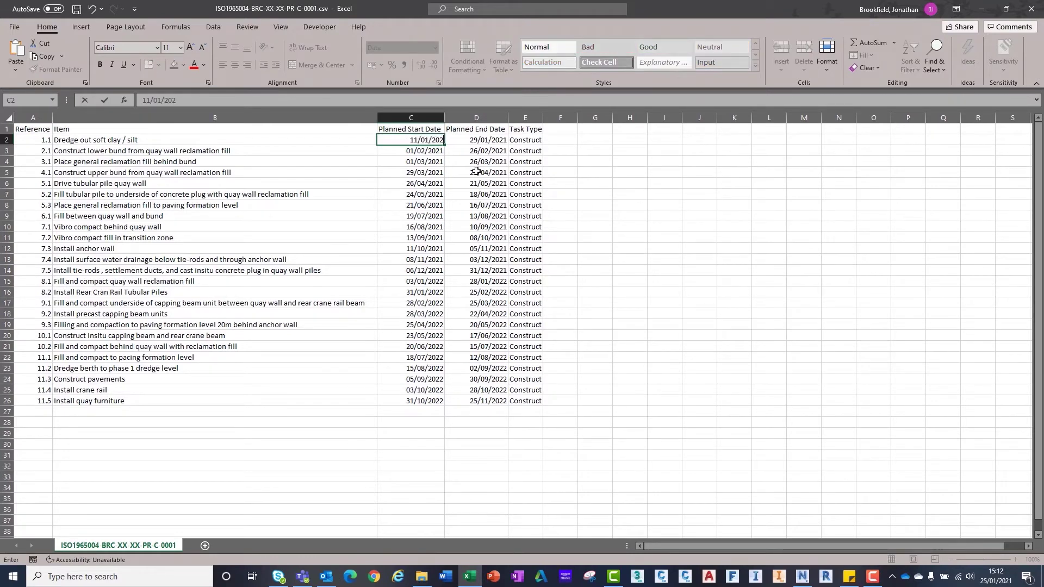
text(1)
key(Return)
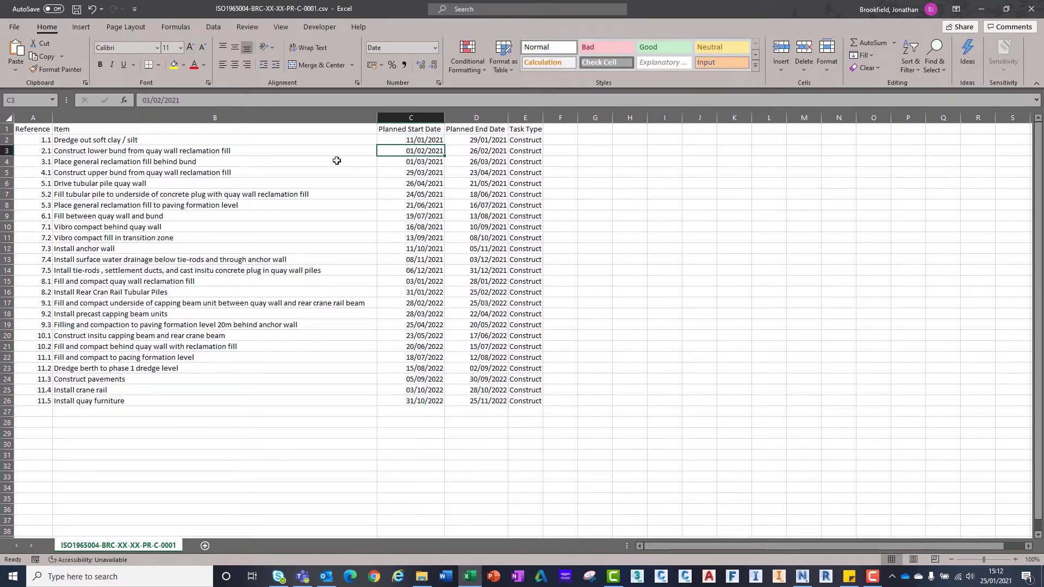
click(78, 11)
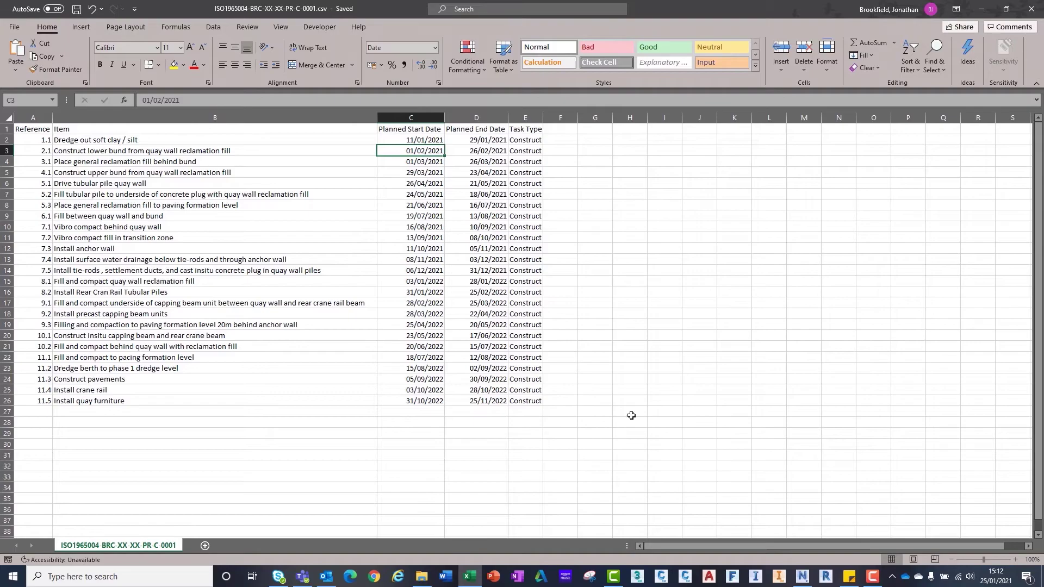
- Synchronize New Data Source with the edited CSV and check the updated task dates
click(802, 576)
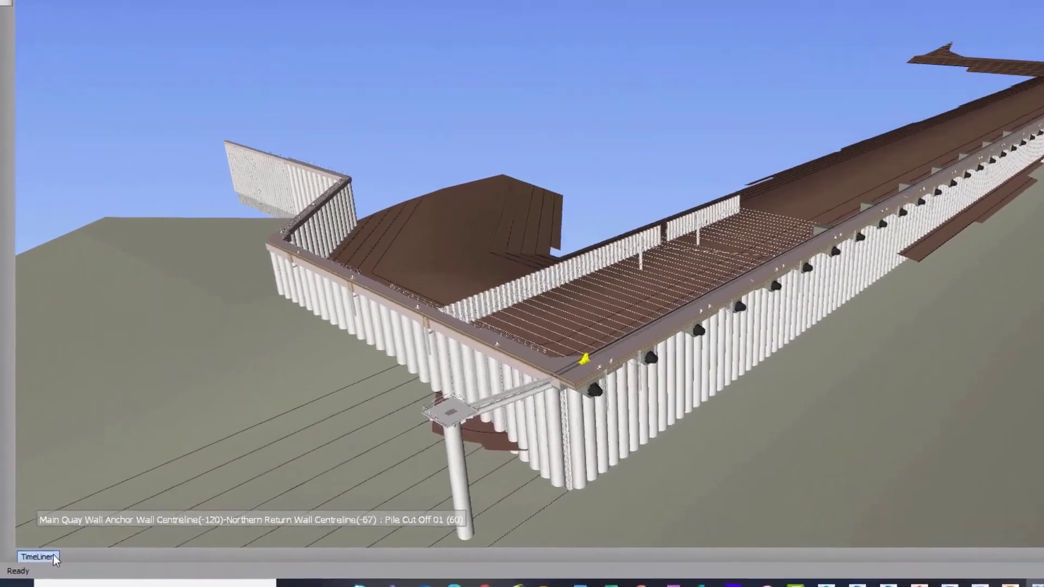
click(28, 549)
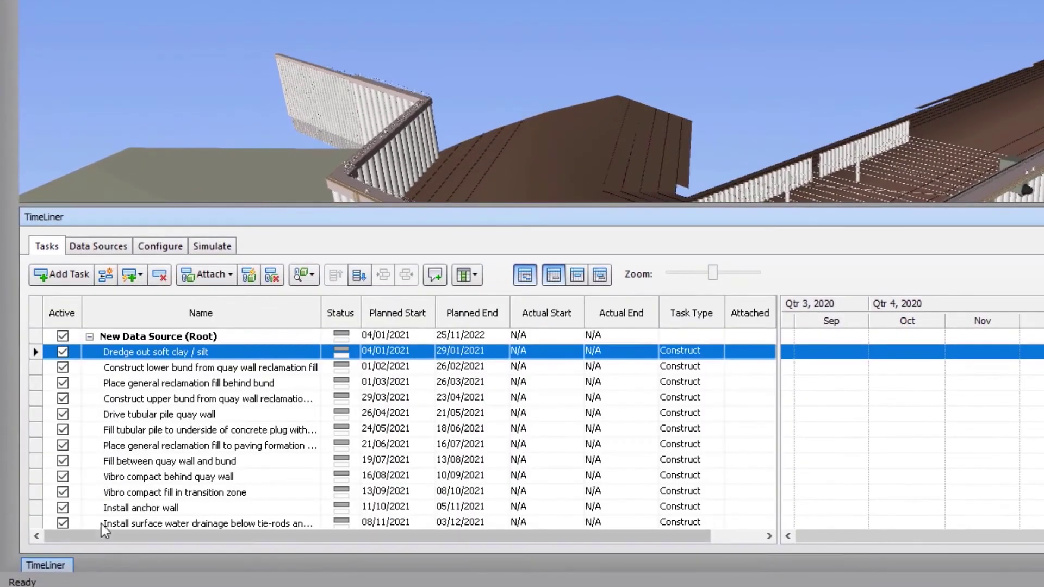
click(156, 248)
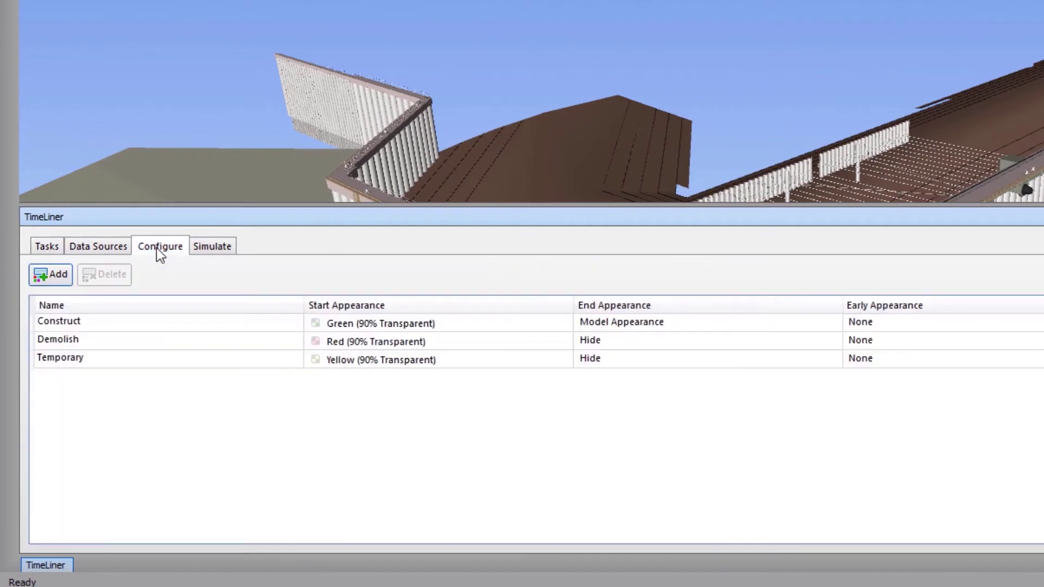
click(111, 246)
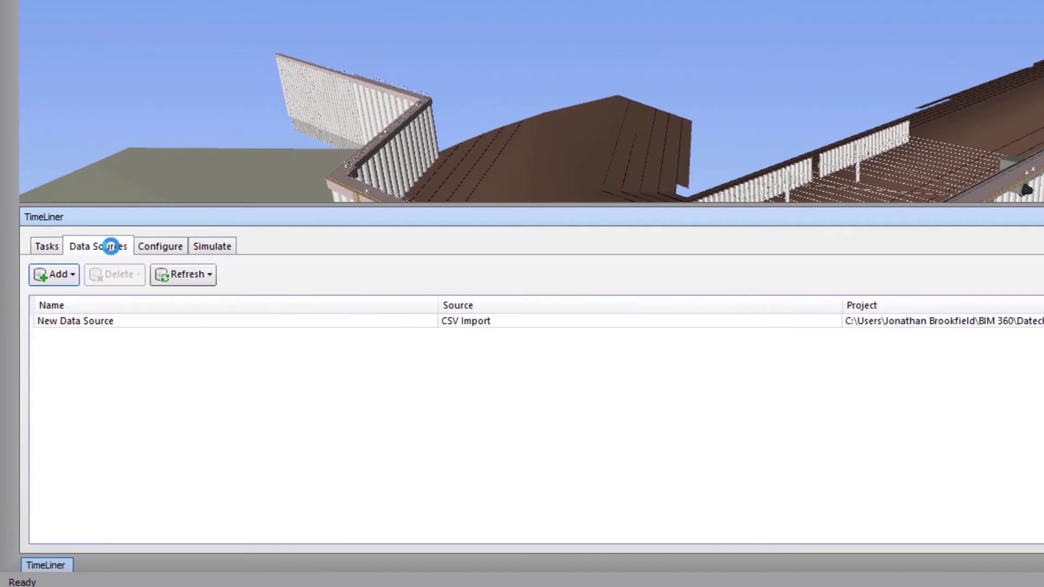
click(139, 323)
right_click(139, 323)
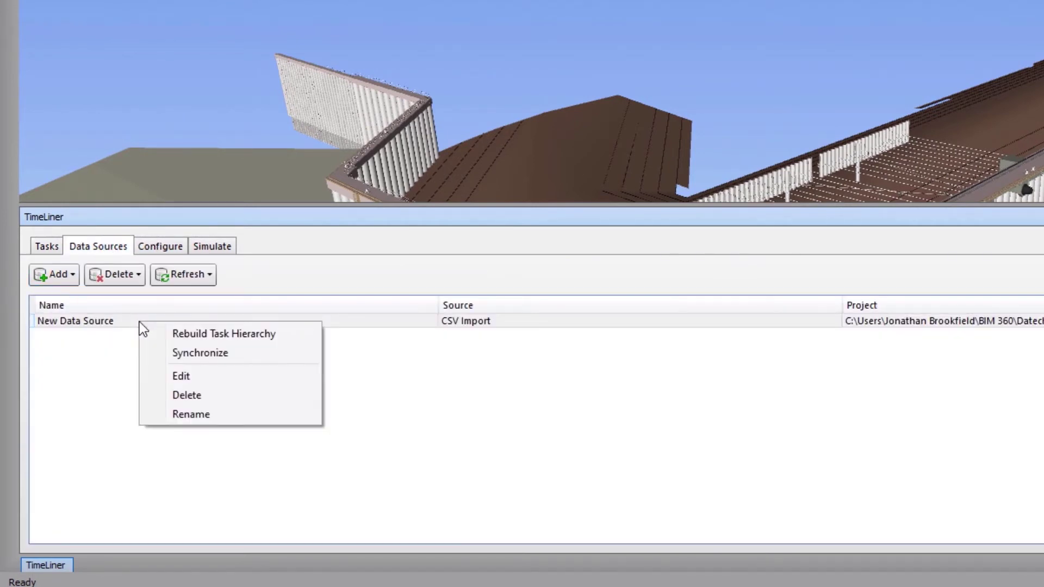
click(244, 351)
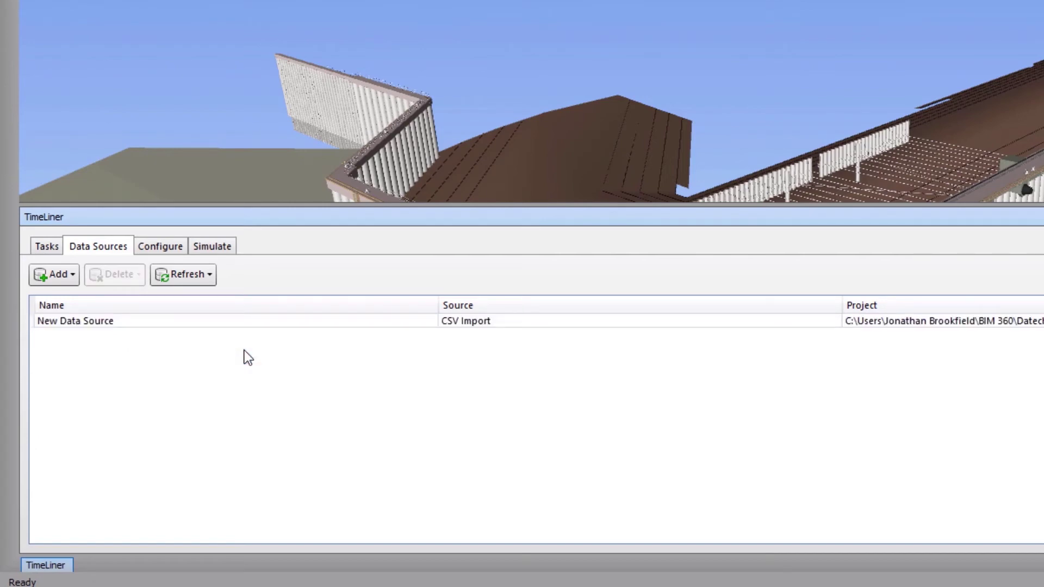
click(53, 245)
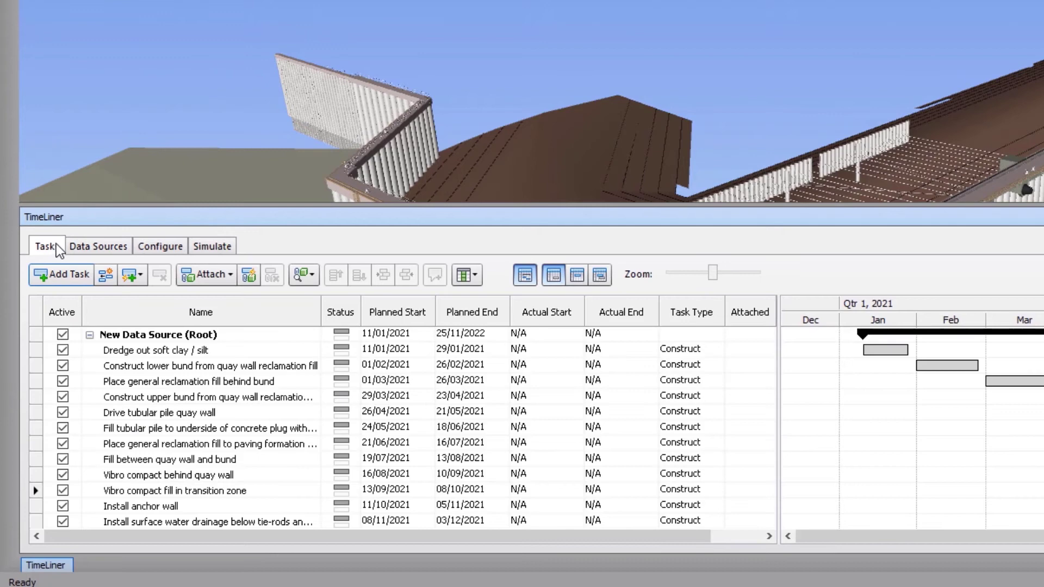
- Select the 'Dredge out soft clay / silt' task in the TimeLiner task list
click(304, 350)
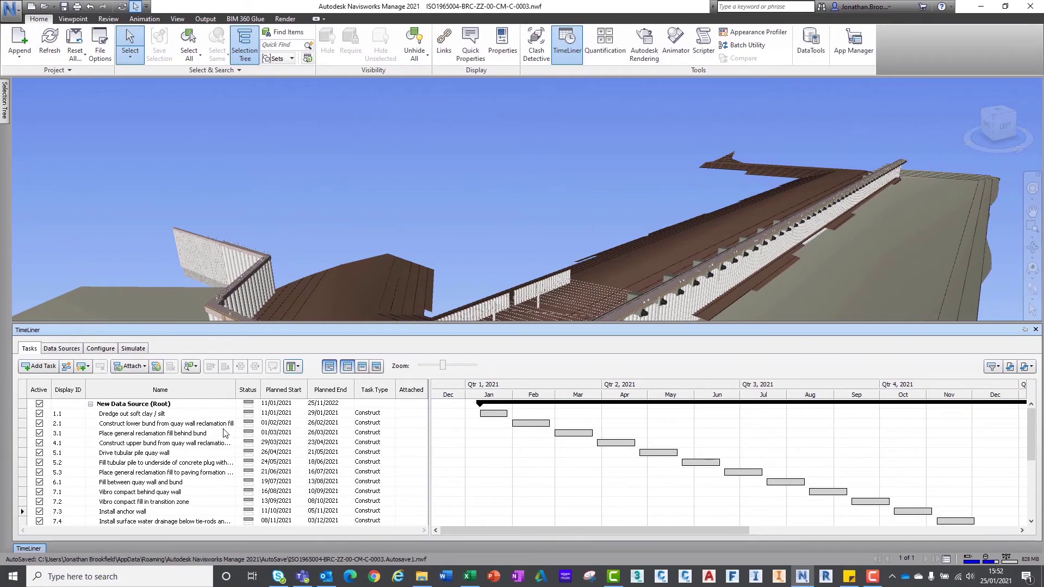
- In the task CSV, add a 'Responsible' heading in F1 and 'Classical Contractors Ltd' in F2
click(467, 578)
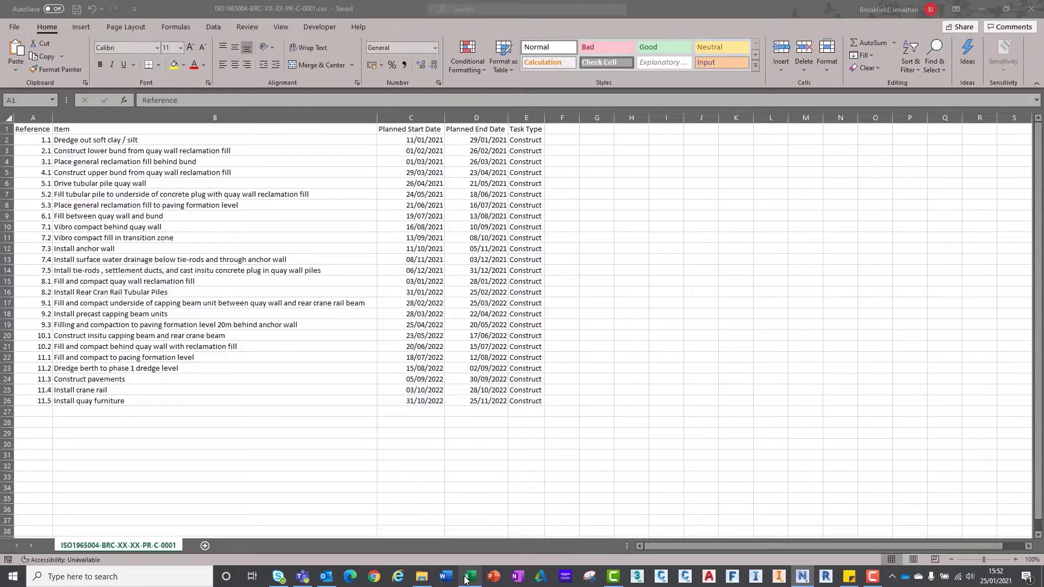
click(562, 128)
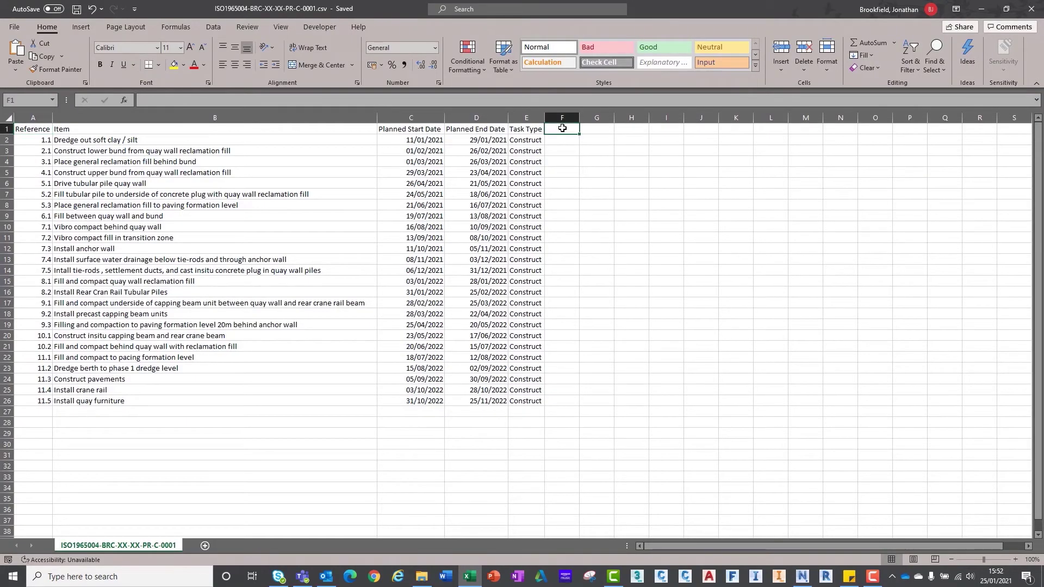
text(Respon)
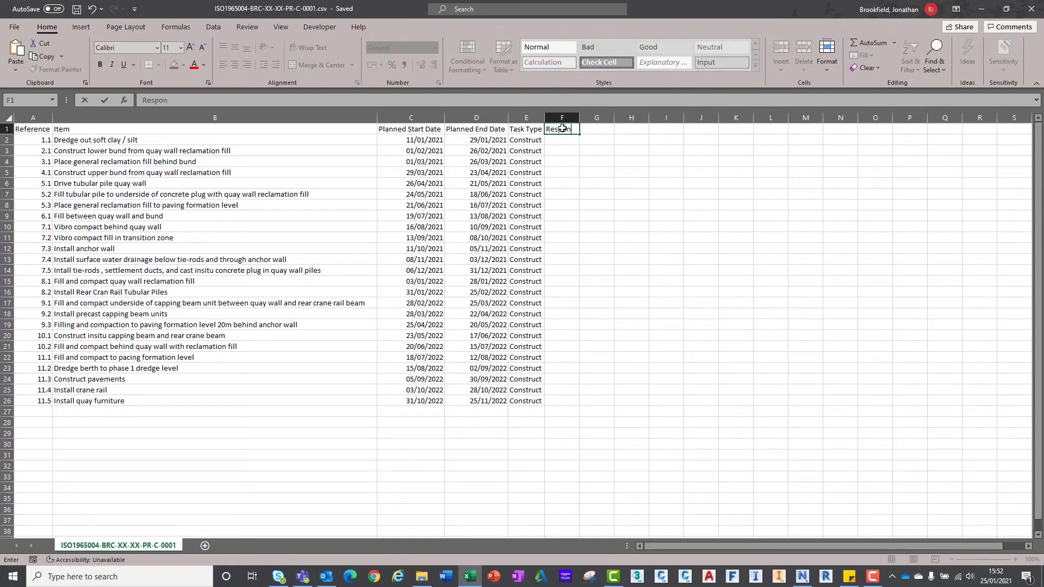
text(sible)
key(Return)
text(C)
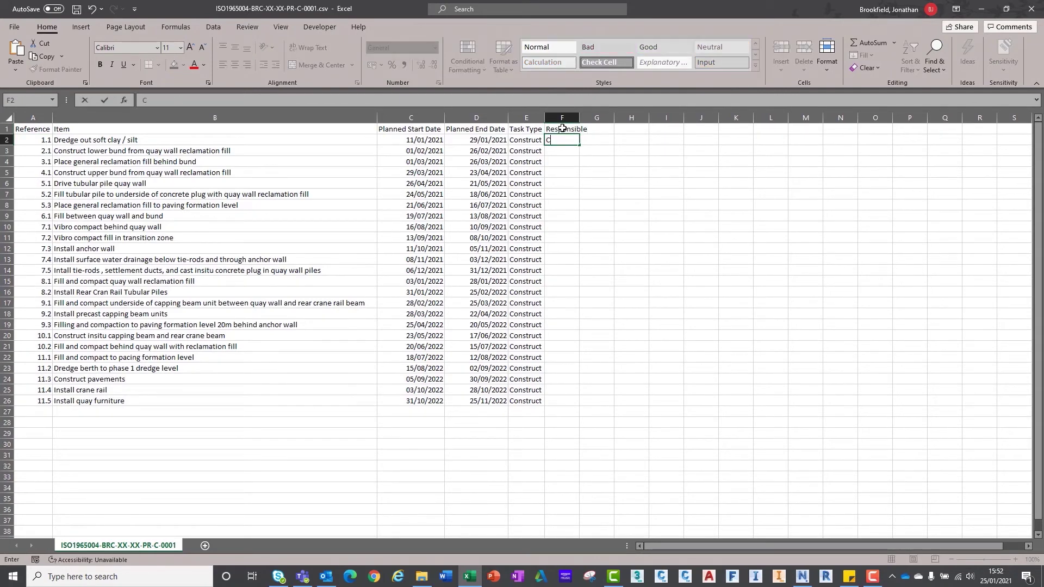
text(lassical Contractor)
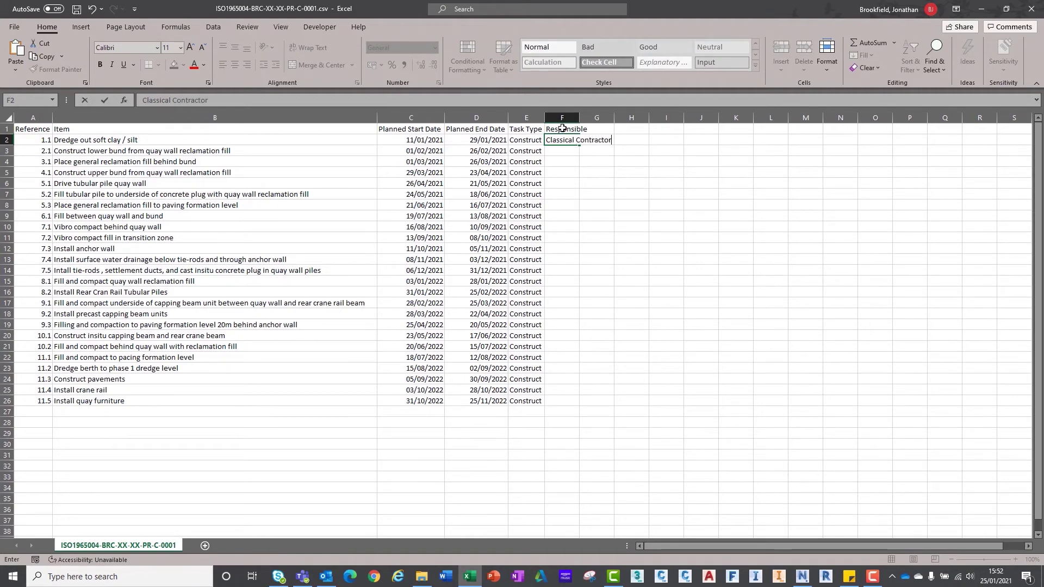
text(s Ltd)
key(Return)
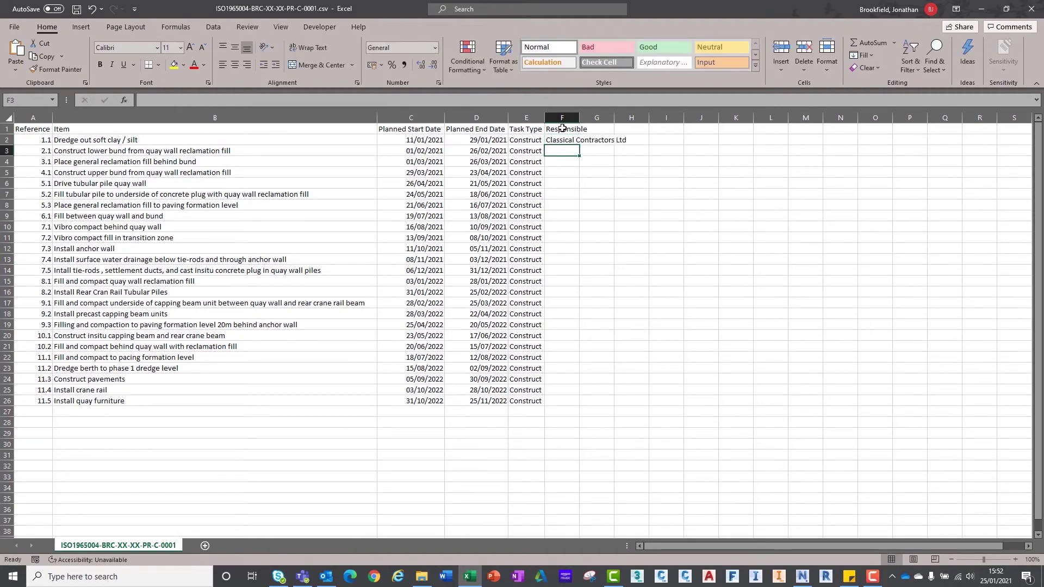
- Fill the contractor name down to row 26, autofit column F, and save the CSV
click(563, 141)
drag(580, 146, 577, 406)
click(598, 335)
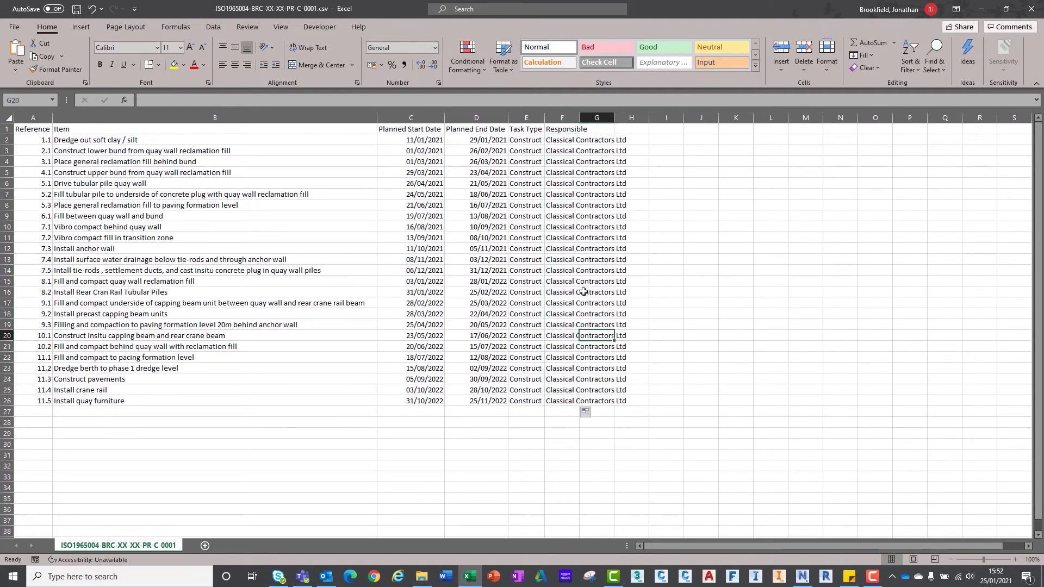
double_click(579, 117)
click(39, 133)
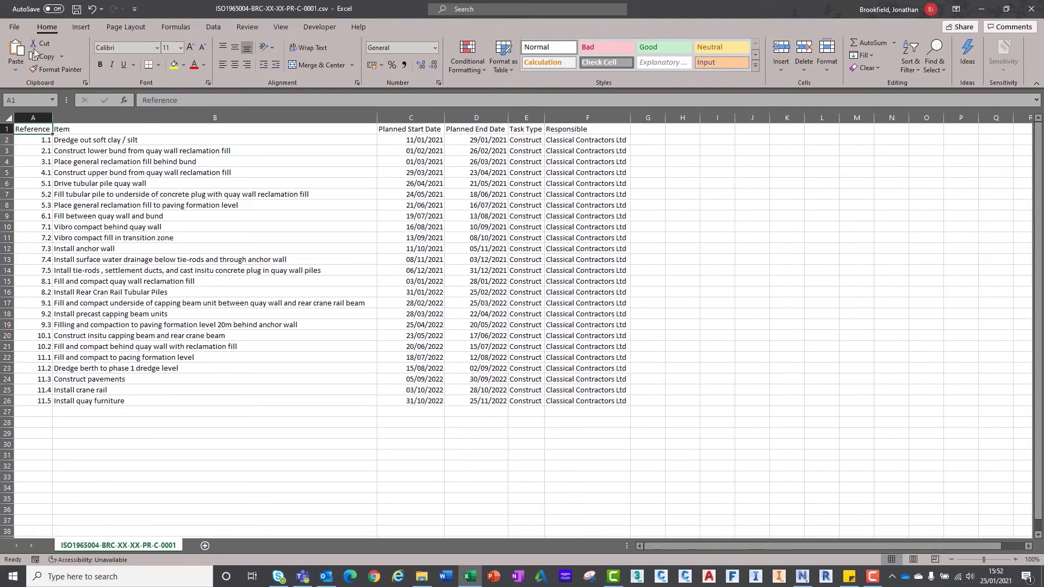
click(77, 9)
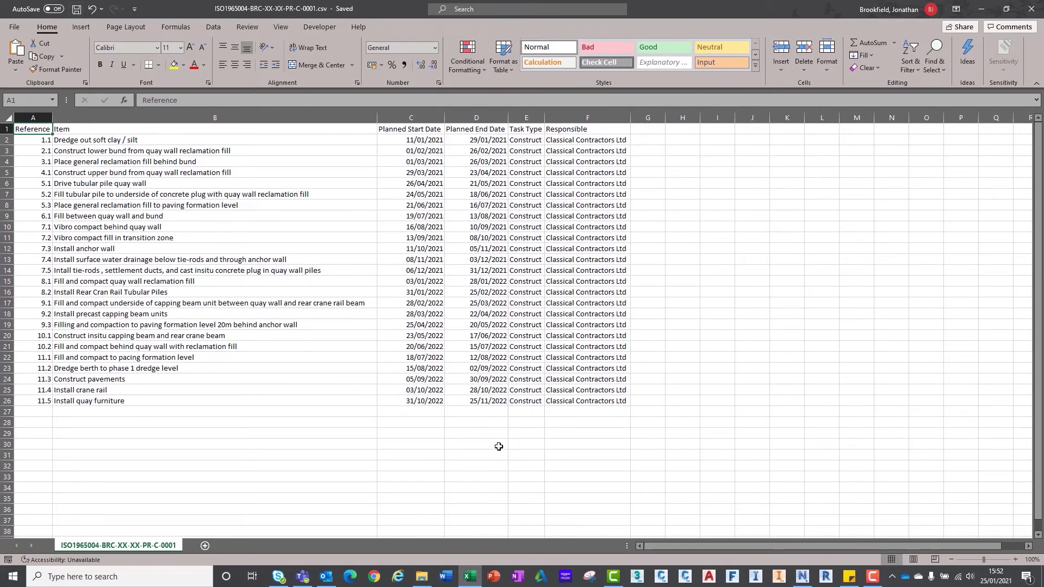
click(802, 576)
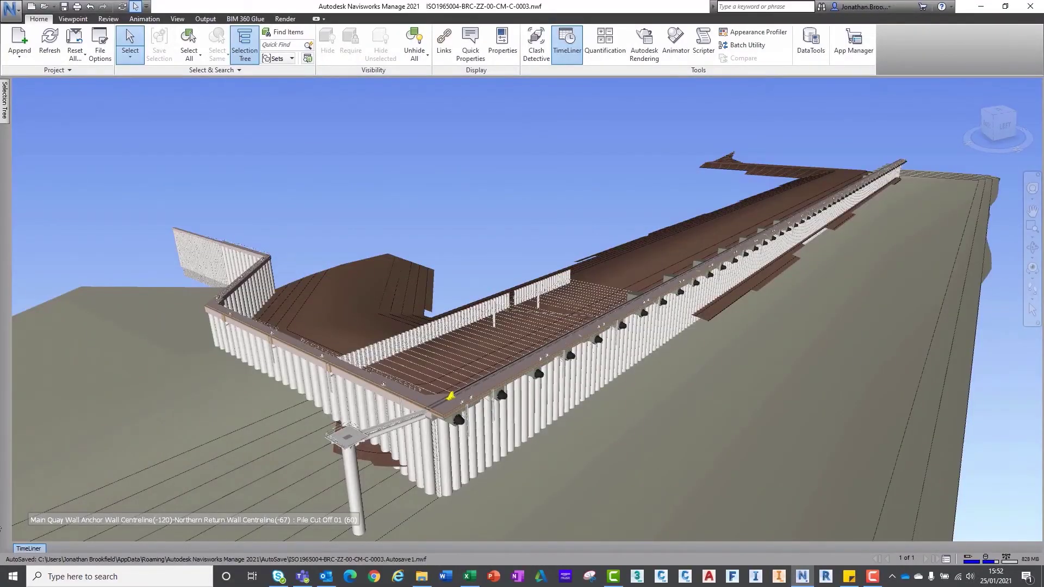
- Synchronize the TimeLiner 'New Data Source' with the edited CSV
click(33, 549)
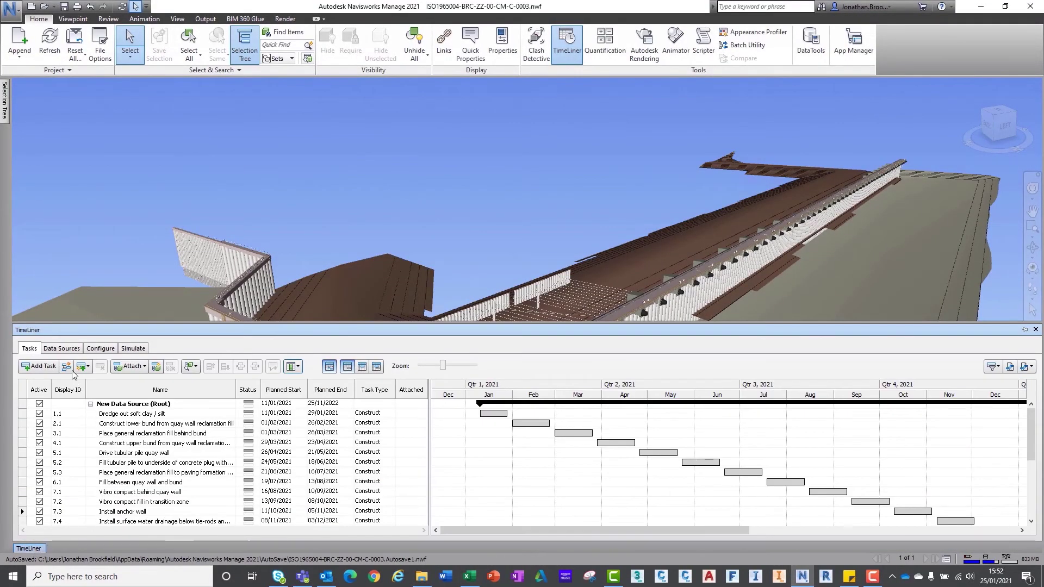
click(68, 351)
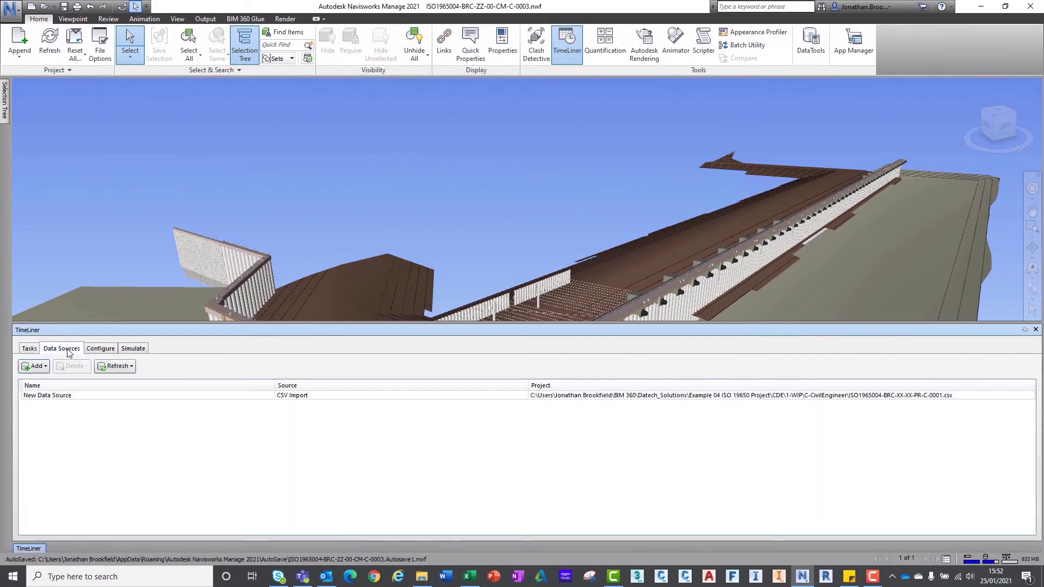
click(81, 399)
right_click(81, 399)
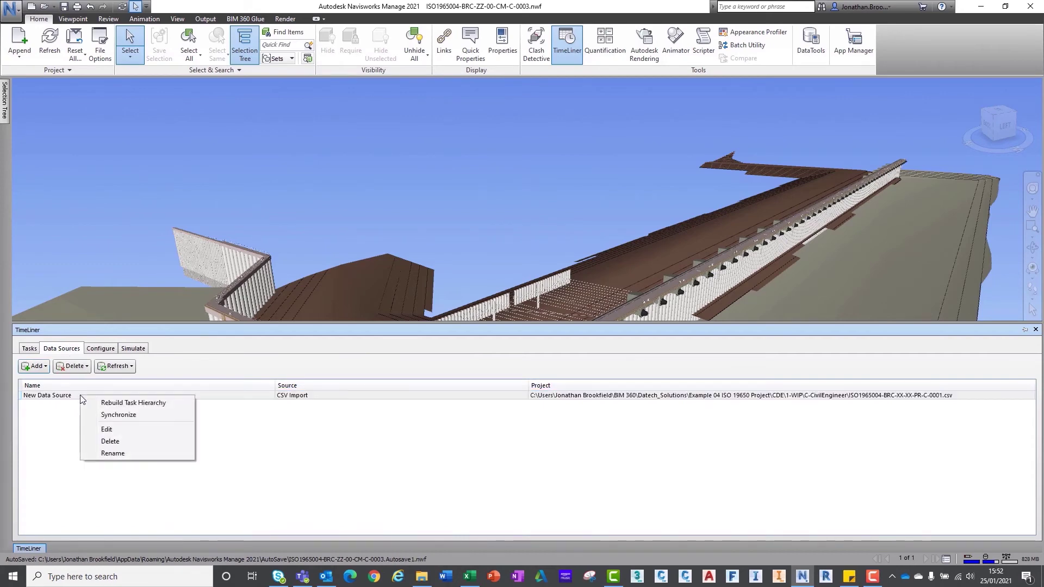
click(149, 413)
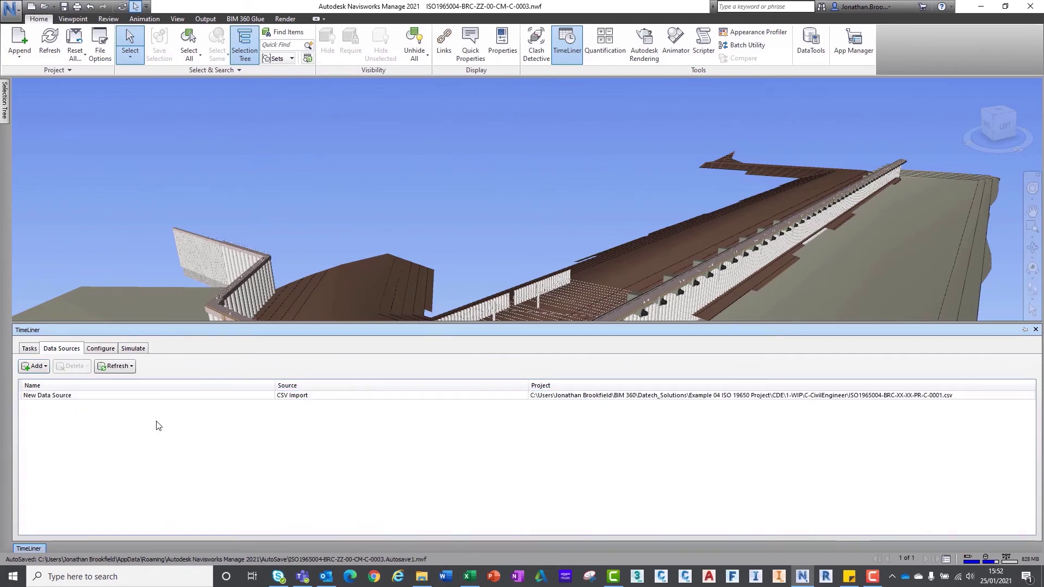
- Edit the data source's field mapping so User 1 maps to the Responsible column
click(64, 402)
right_click(68, 400)
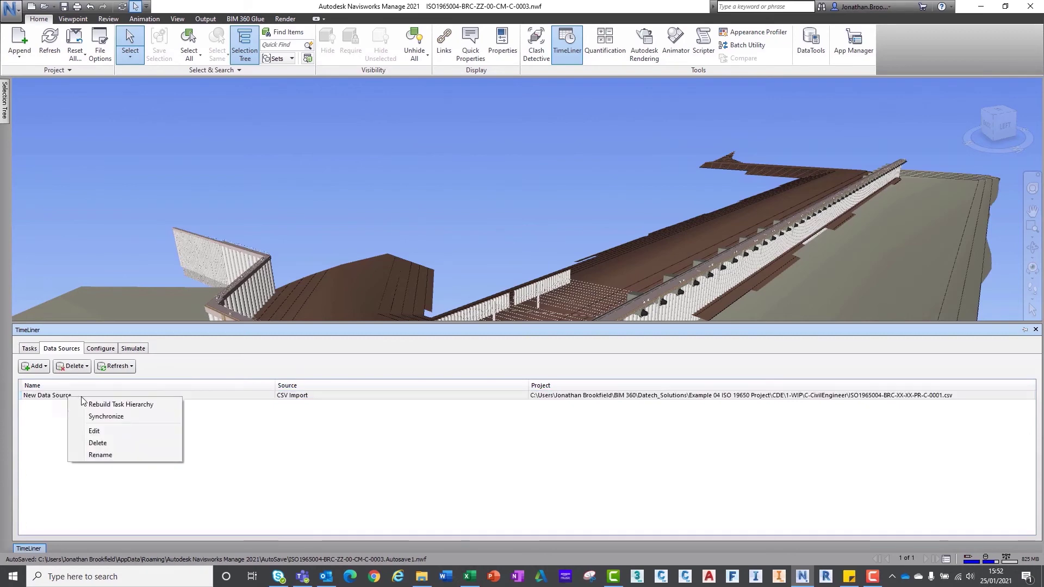
click(120, 429)
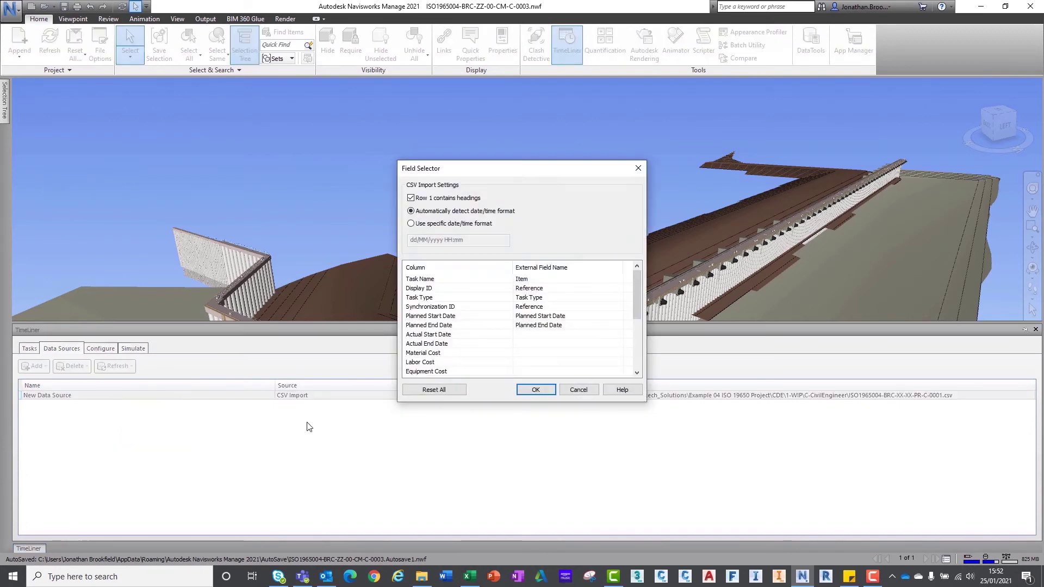
scroll(501, 326, down, 2)
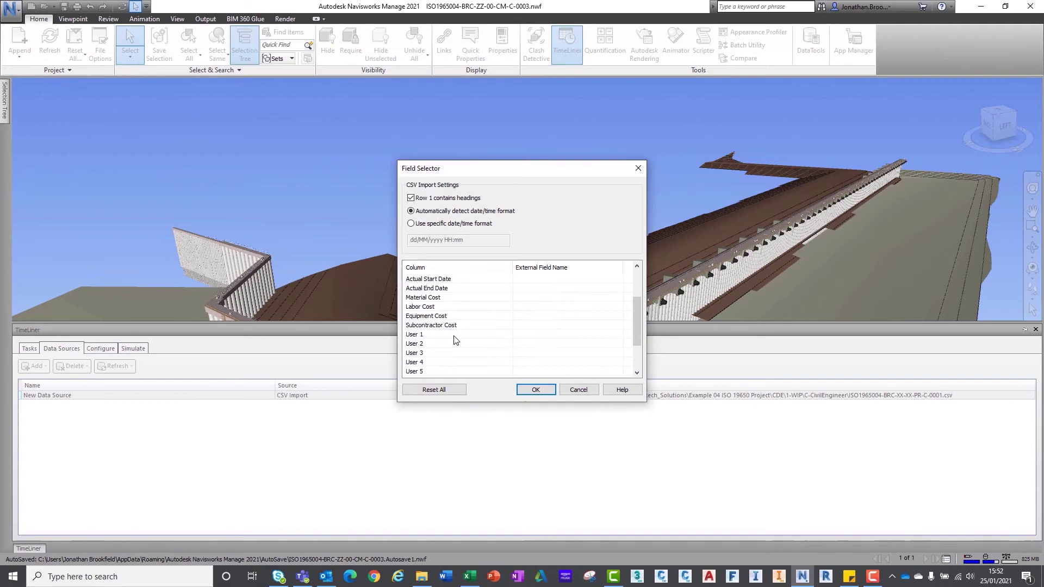
click(543, 338)
click(609, 337)
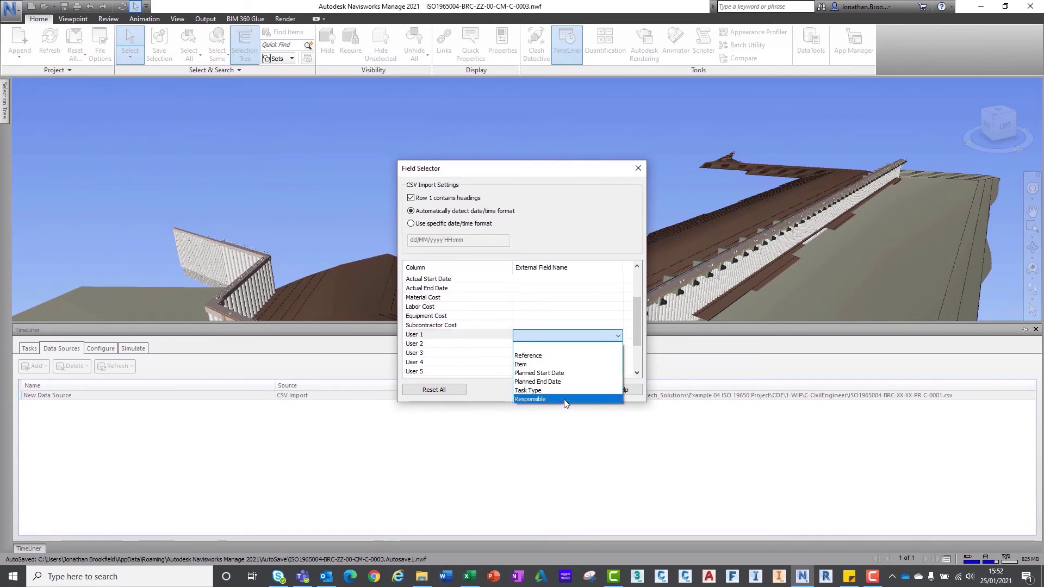
click(542, 400)
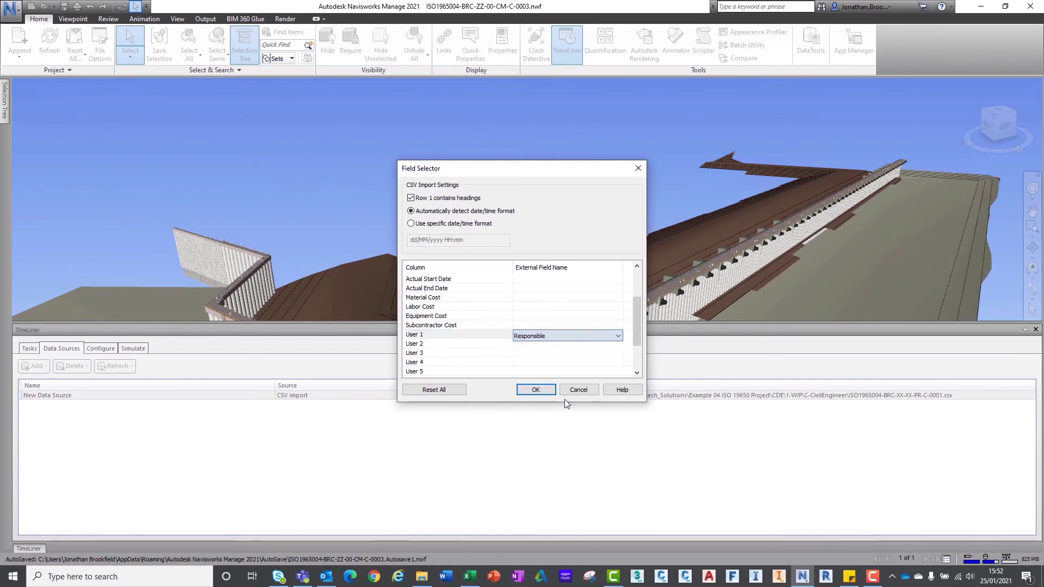
click(536, 390)
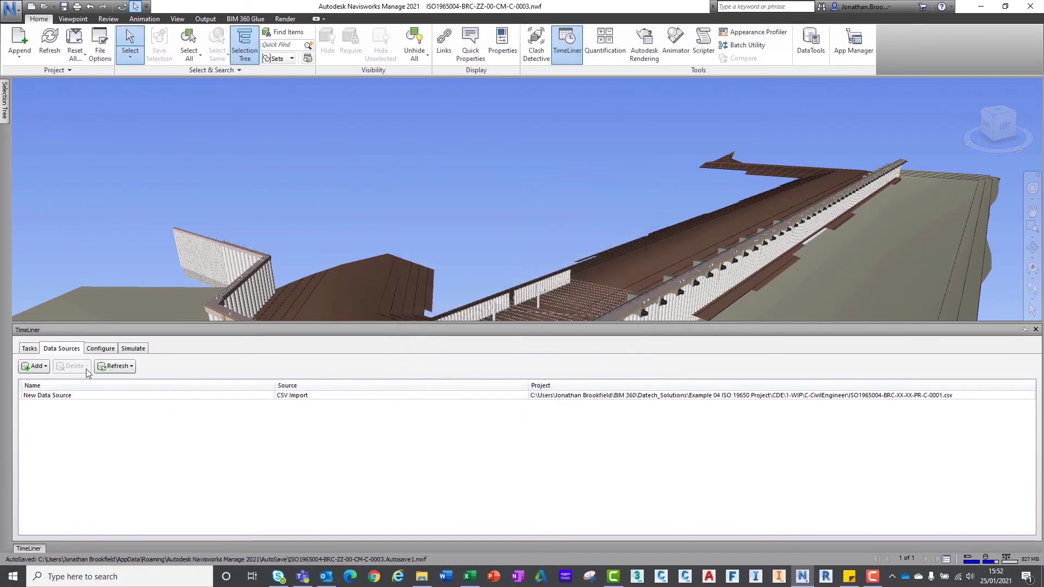
- Turn on the User 1 column in the TimeLiner task list's column chooser
click(30, 349)
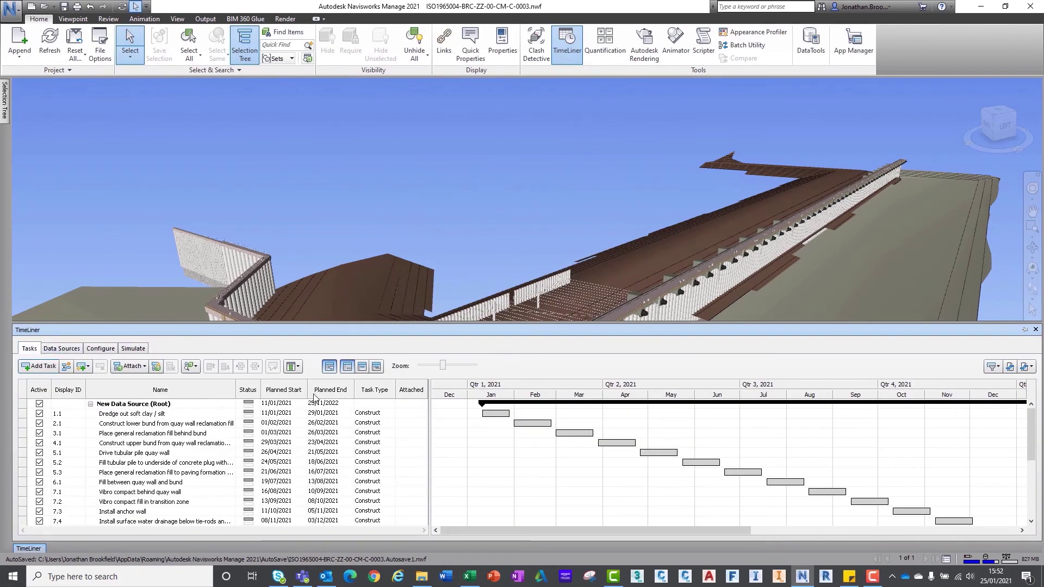
click(294, 367)
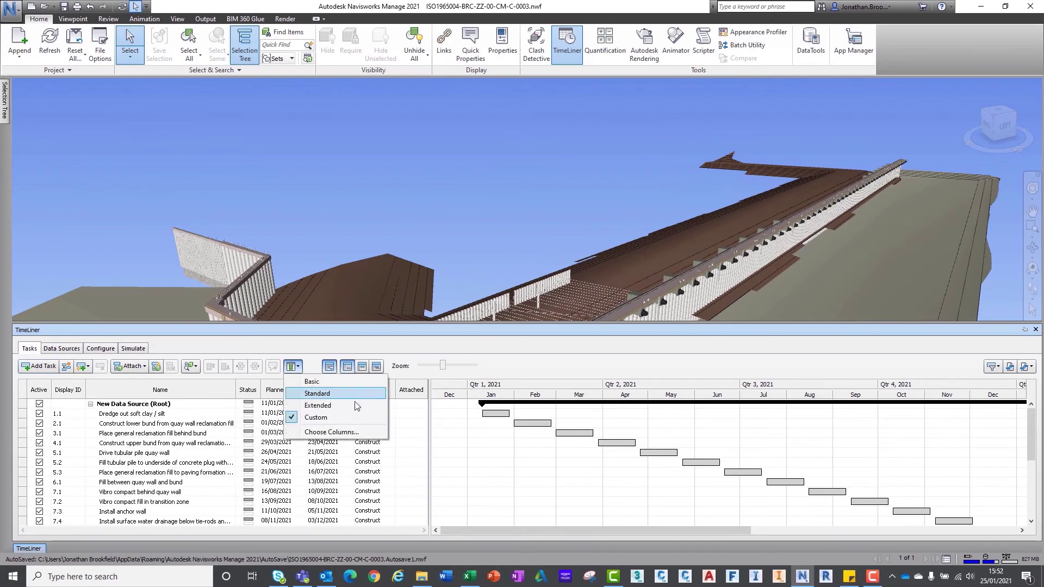
click(351, 431)
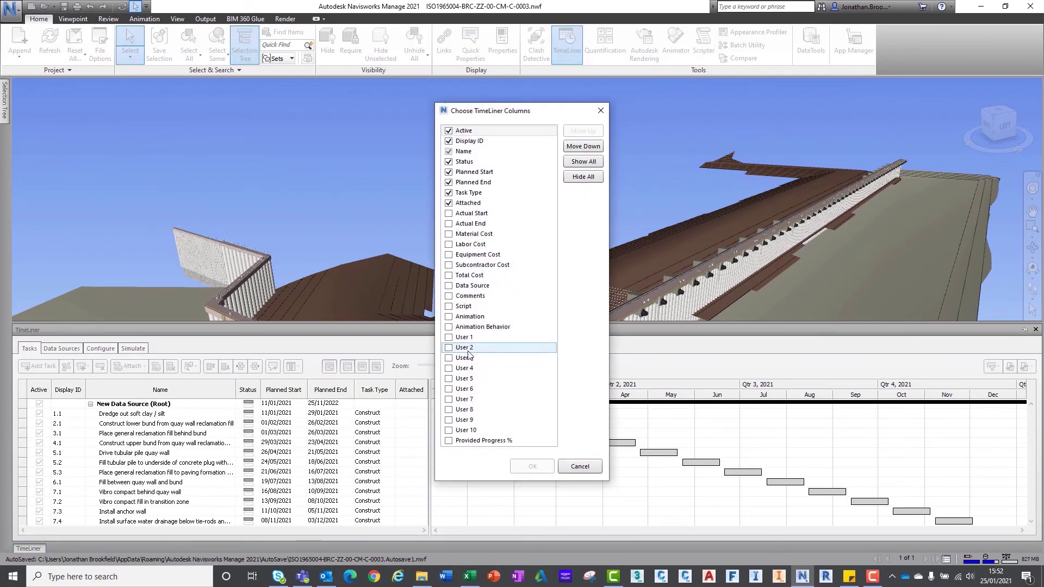
click(448, 338)
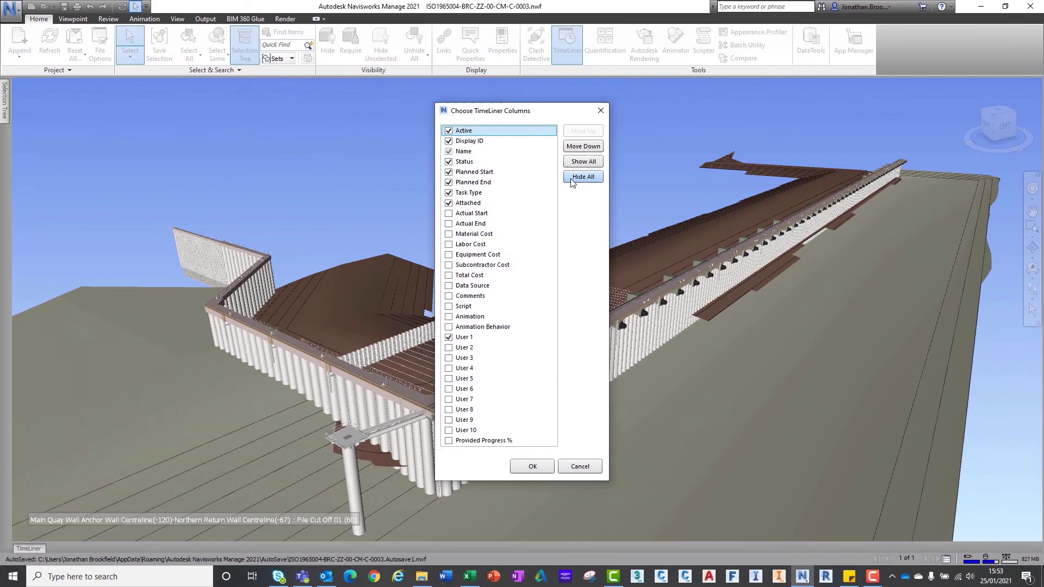
- Move User 1 up to sit between Planned End and Task Type, and apply the layout
click(467, 338)
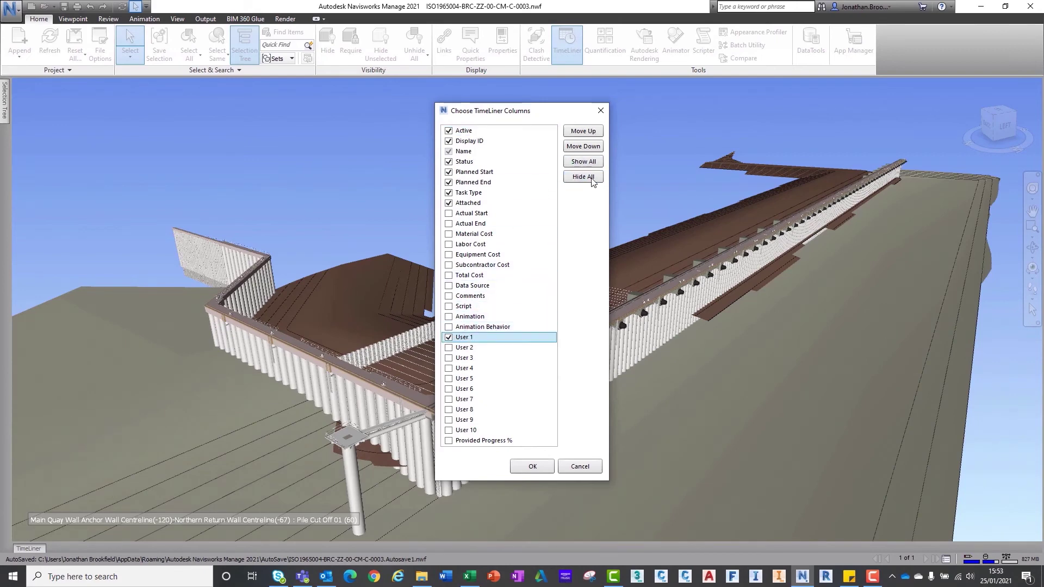
click(588, 132)
click(588, 132)
click(588, 132)
click(588, 133)
click(588, 133)
click(588, 132)
click(588, 132)
click(588, 132)
click(589, 132)
click(588, 133)
click(588, 132)
click(588, 133)
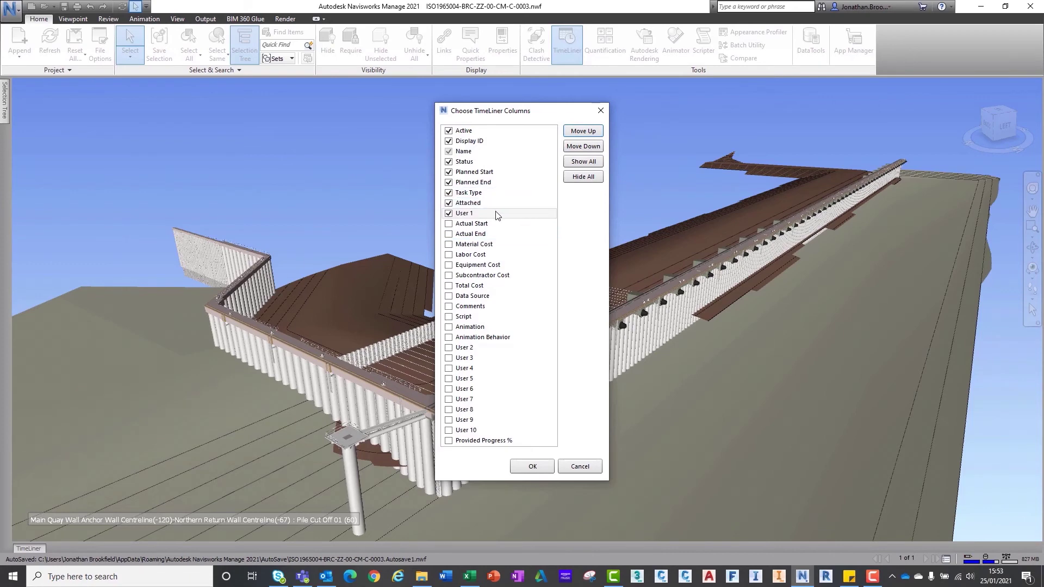
click(588, 133)
click(588, 133)
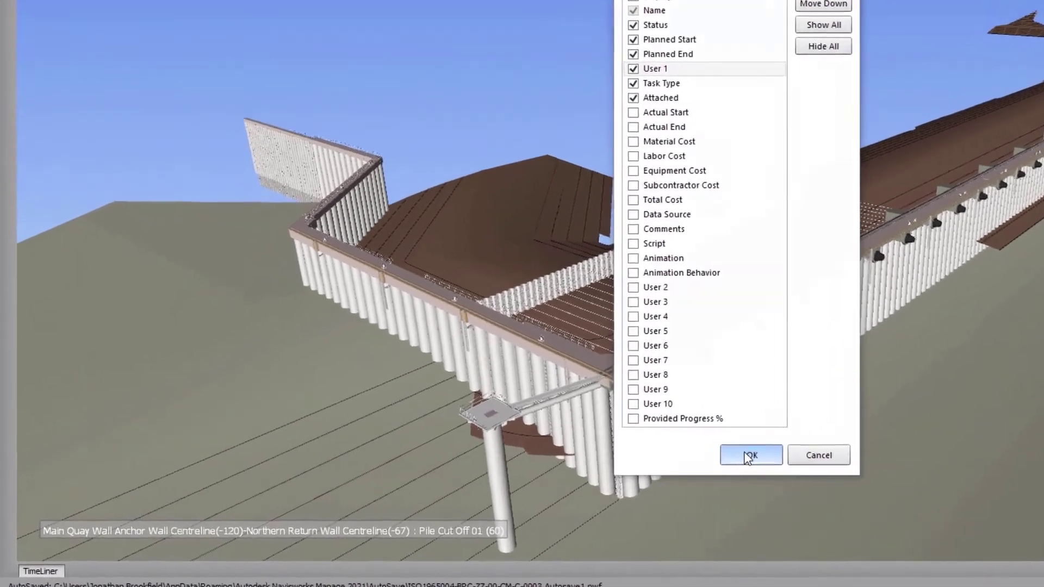
click(573, 465)
click(43, 573)
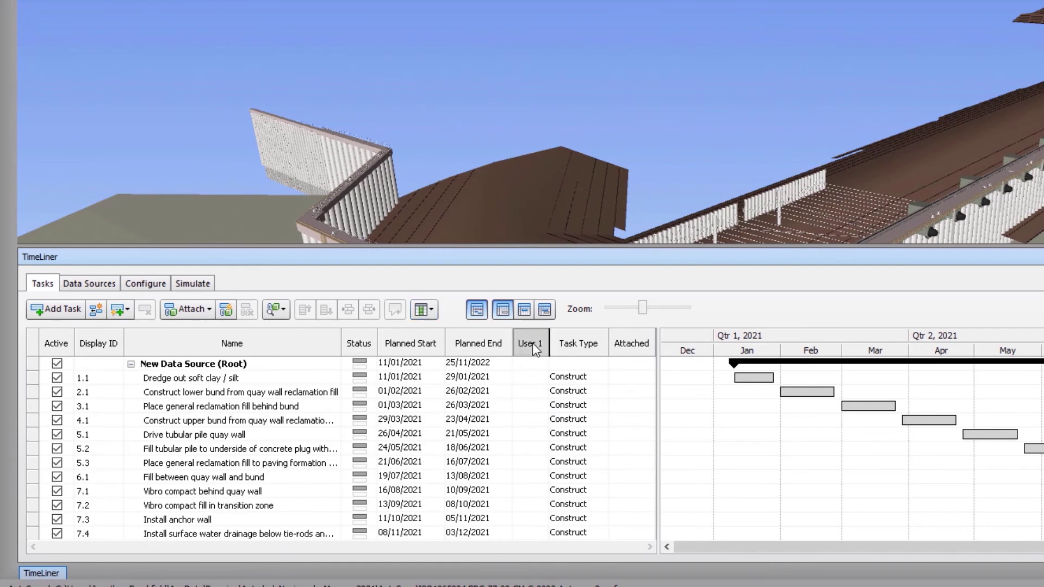
- Widen the User 1 column and resynchronize 'New Data Source' to pull in Classical Contractors Ltd
drag(549, 343, 572, 344)
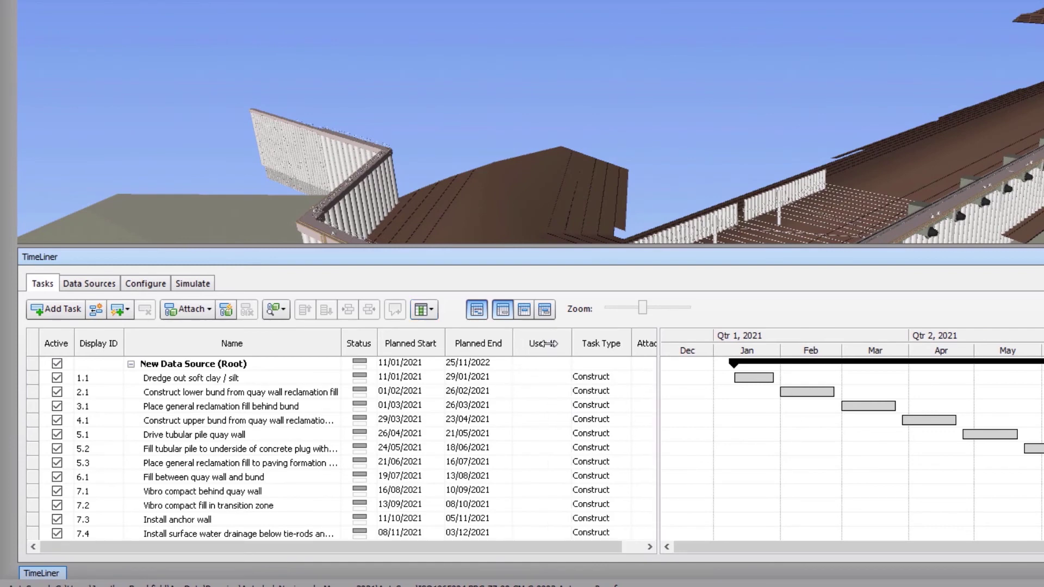
click(163, 286)
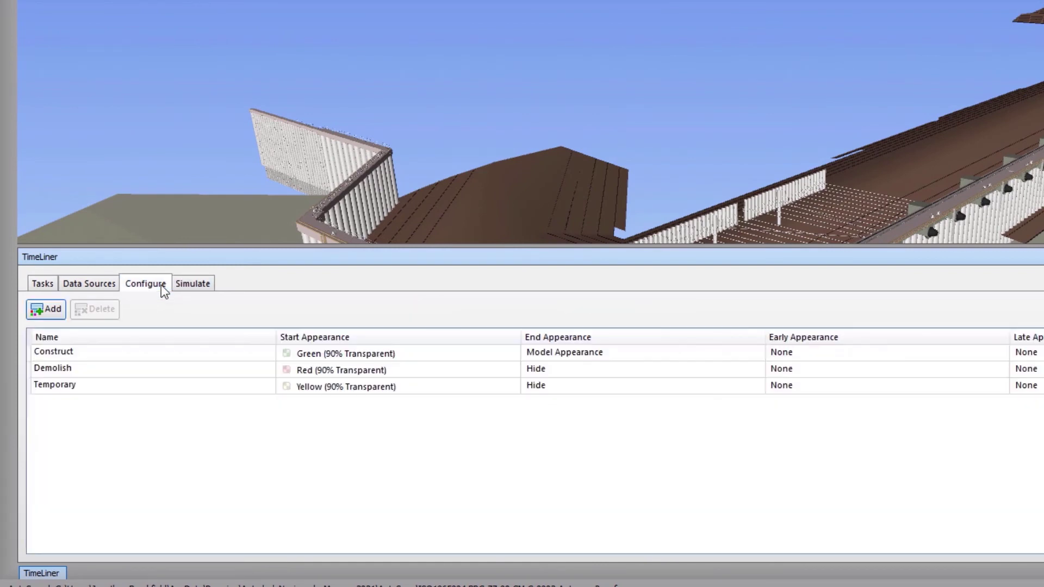
click(91, 284)
click(164, 352)
right_click(165, 356)
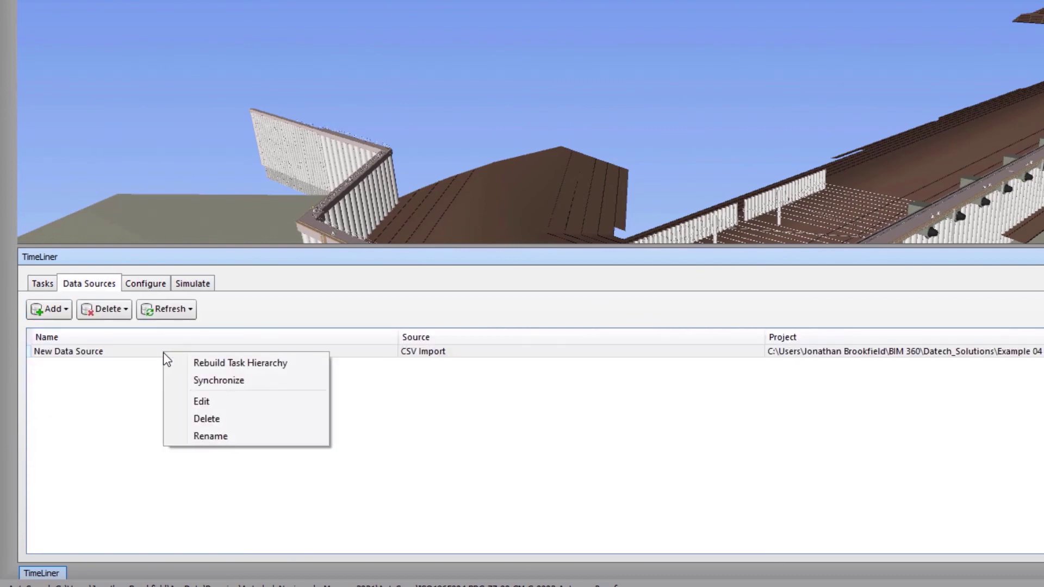
click(239, 387)
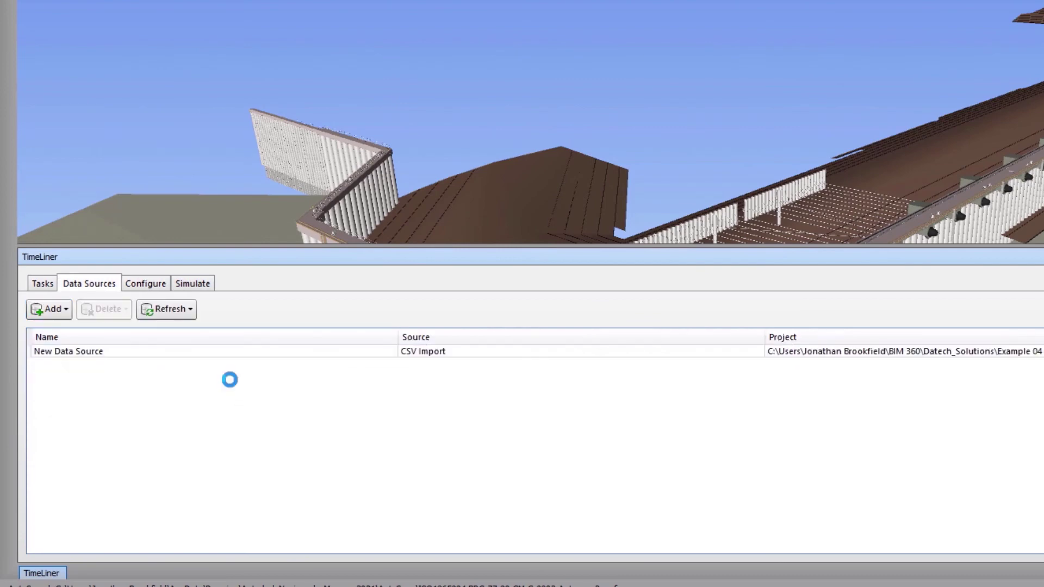
click(50, 286)
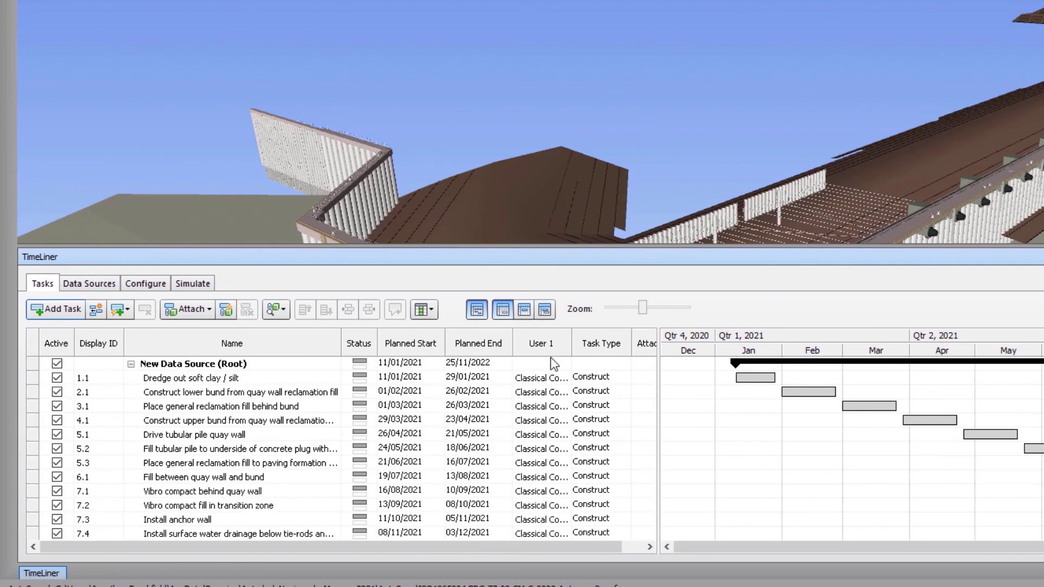